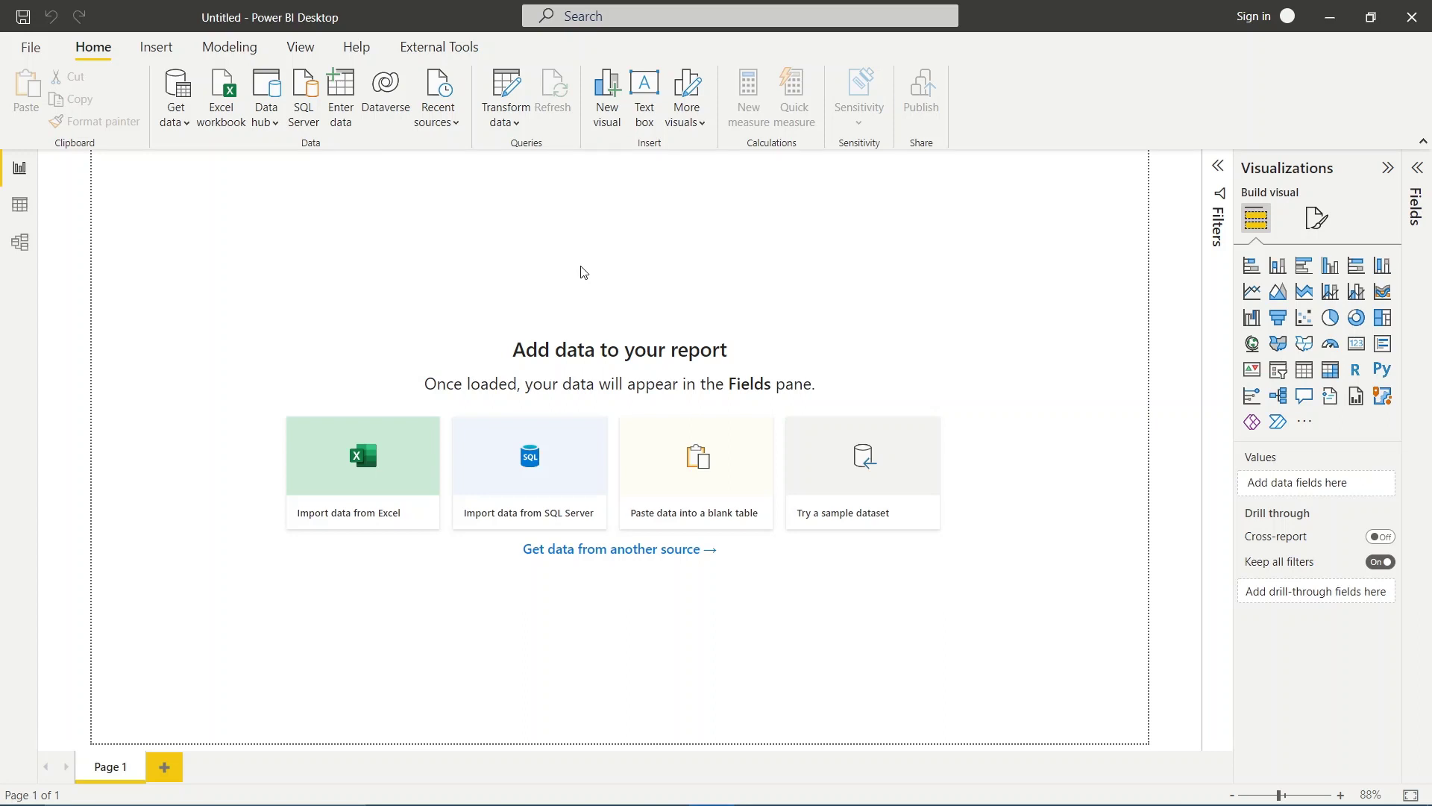
Import the AdventureWorks_Sales_2015 CSV file and open it for data transformation instead of loading it directly.
left_click(174, 121)
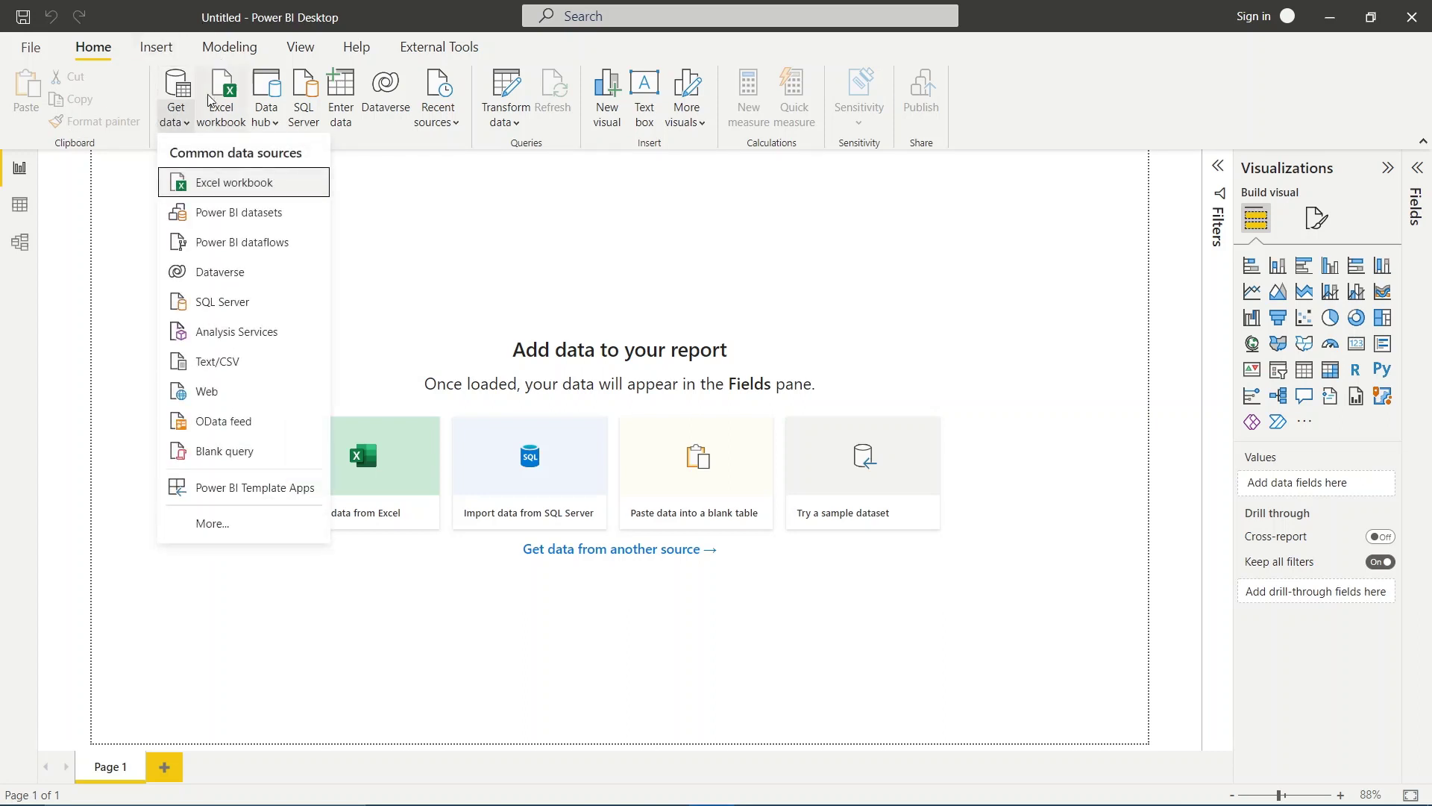
left_click(222, 360)
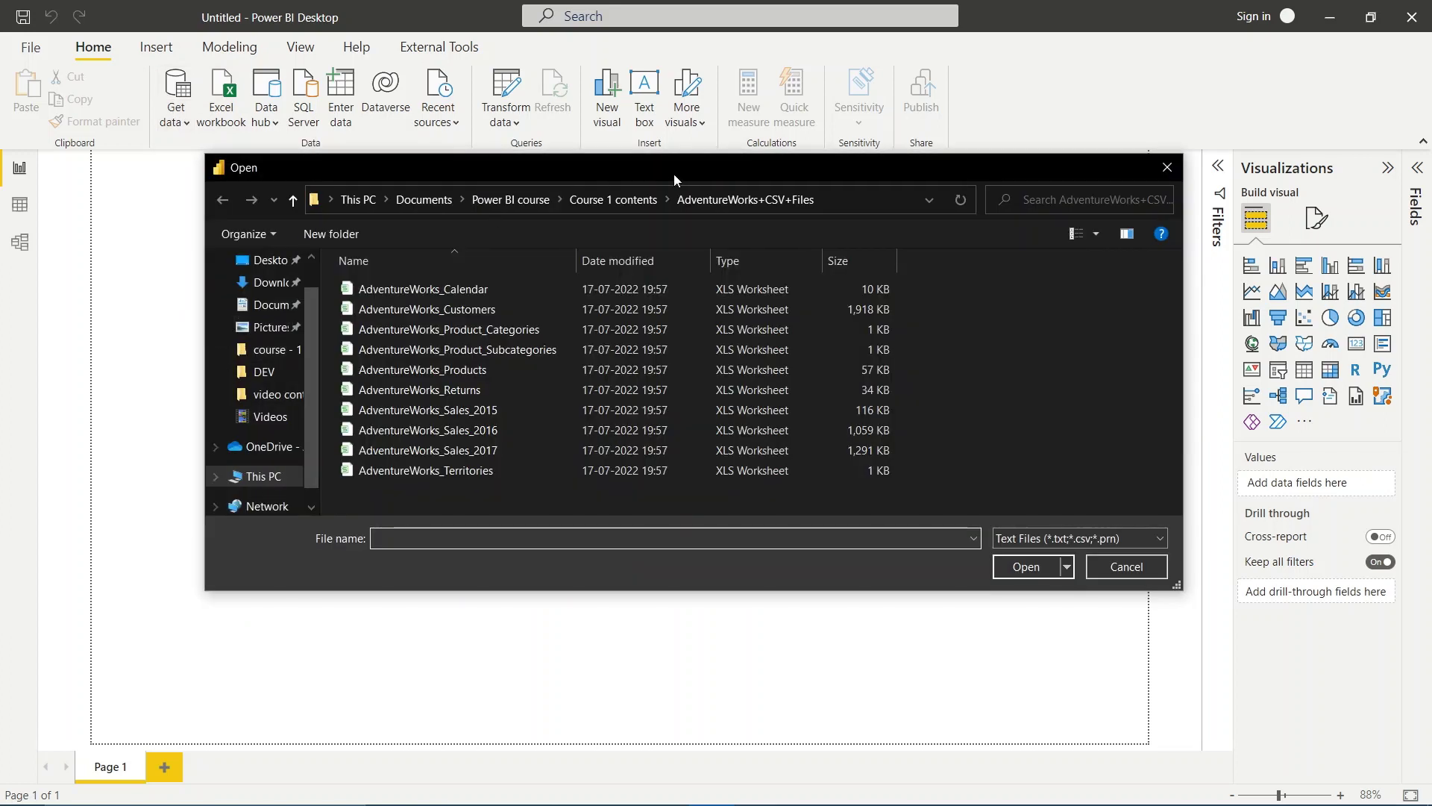
left_click_drag(673, 173, 704, 84)
left_click(517, 326)
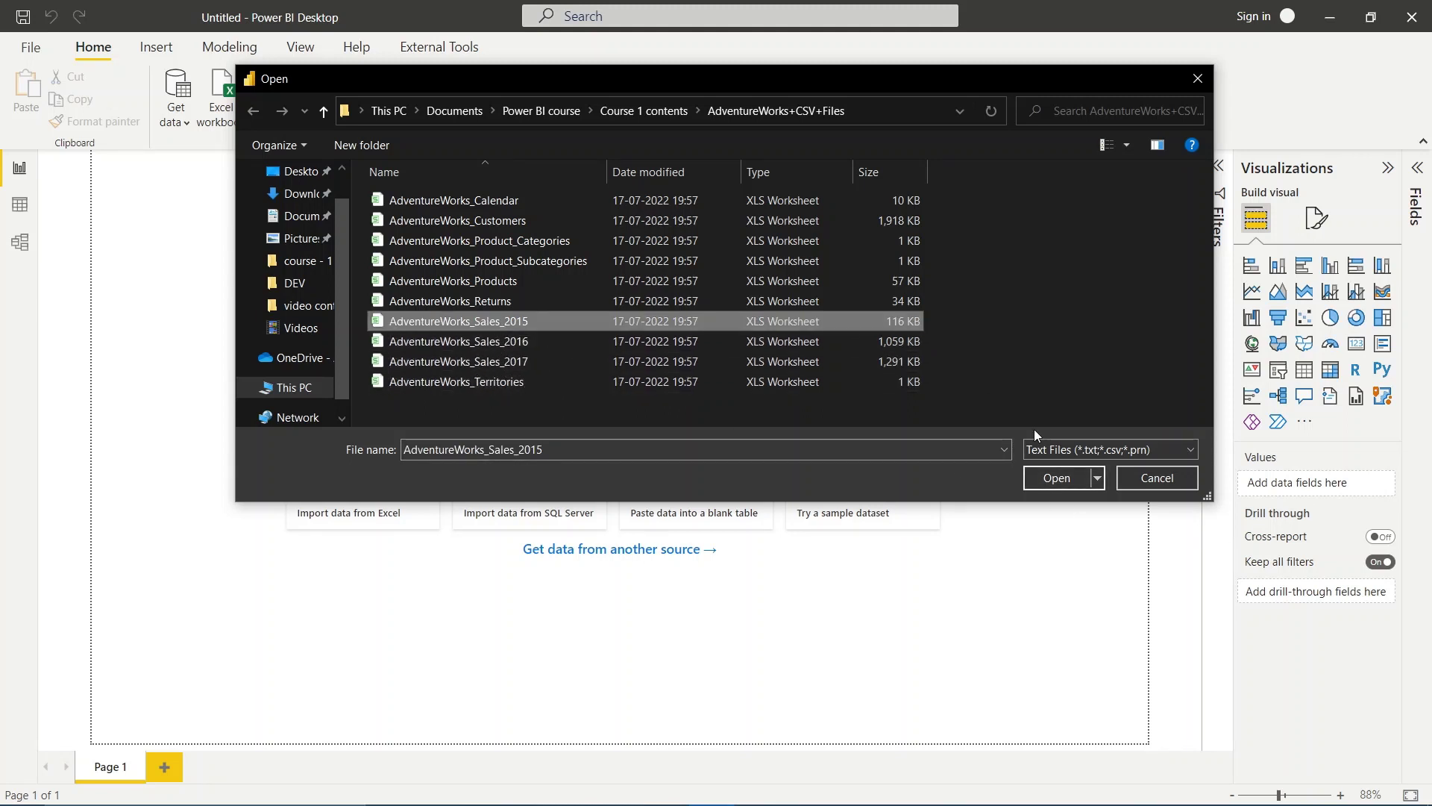
left_click(1056, 477)
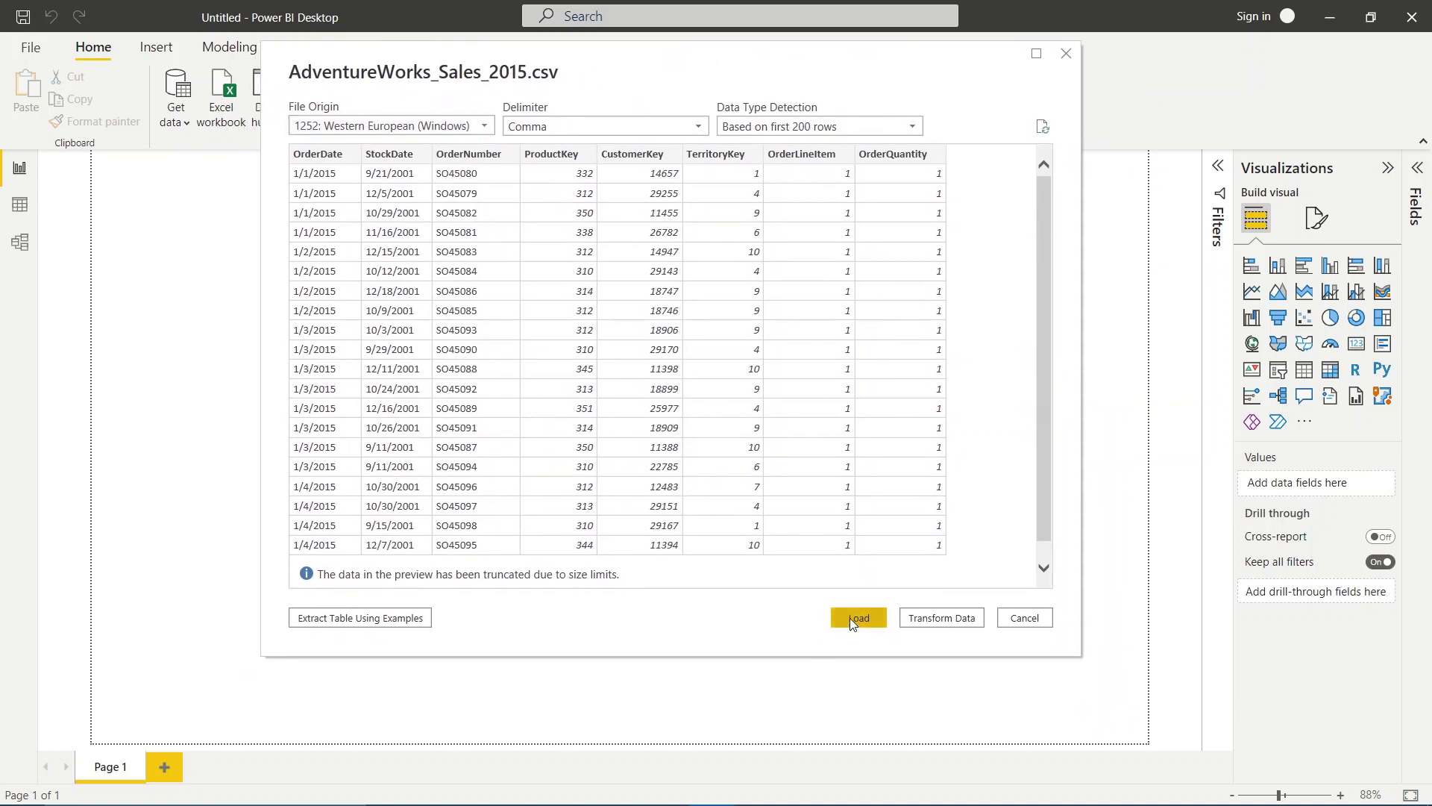
left_click(951, 619)
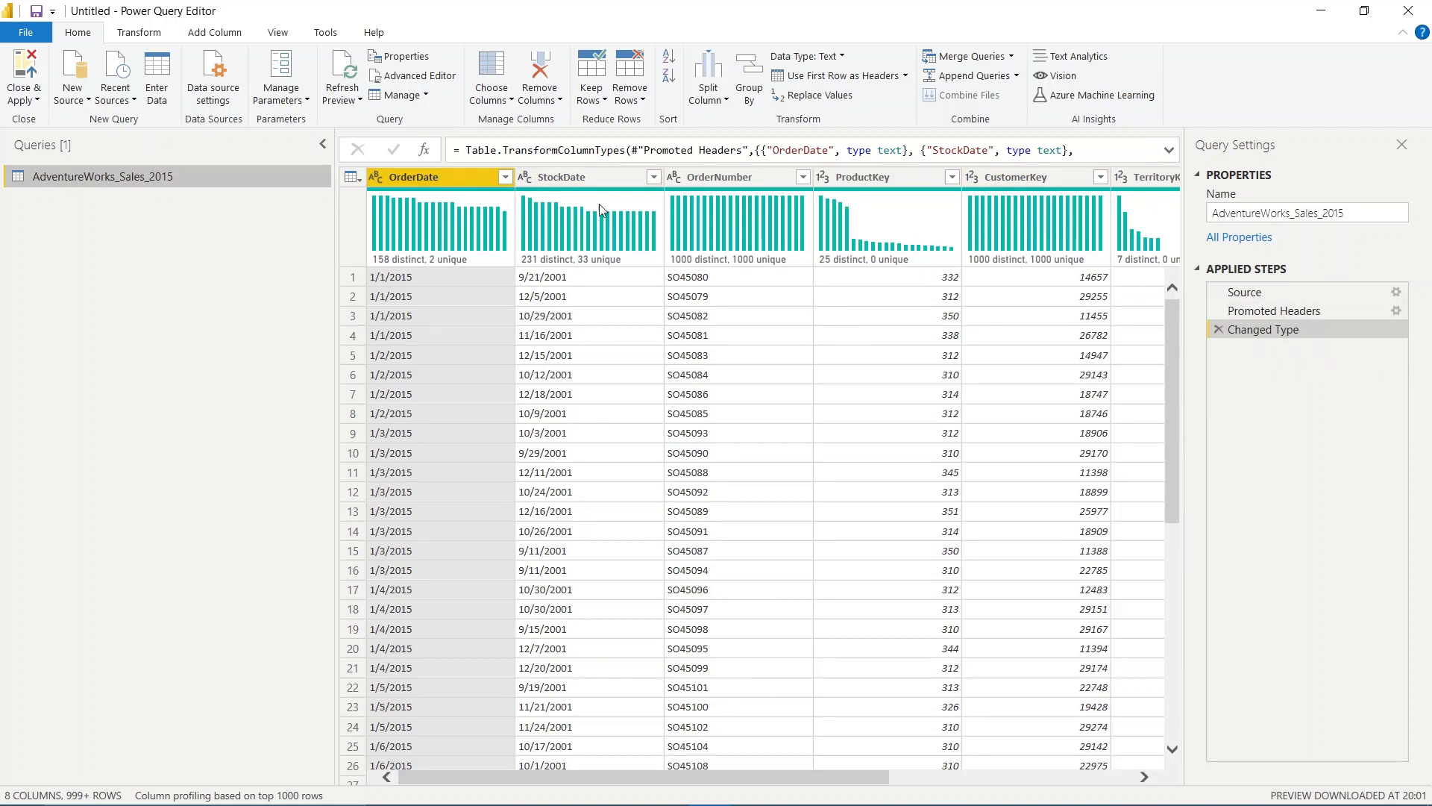
Review the query's applied steps one by one: Source, Promoted Headers and Changed Type.
mouse_move(789, 227)
left_click(1282, 292)
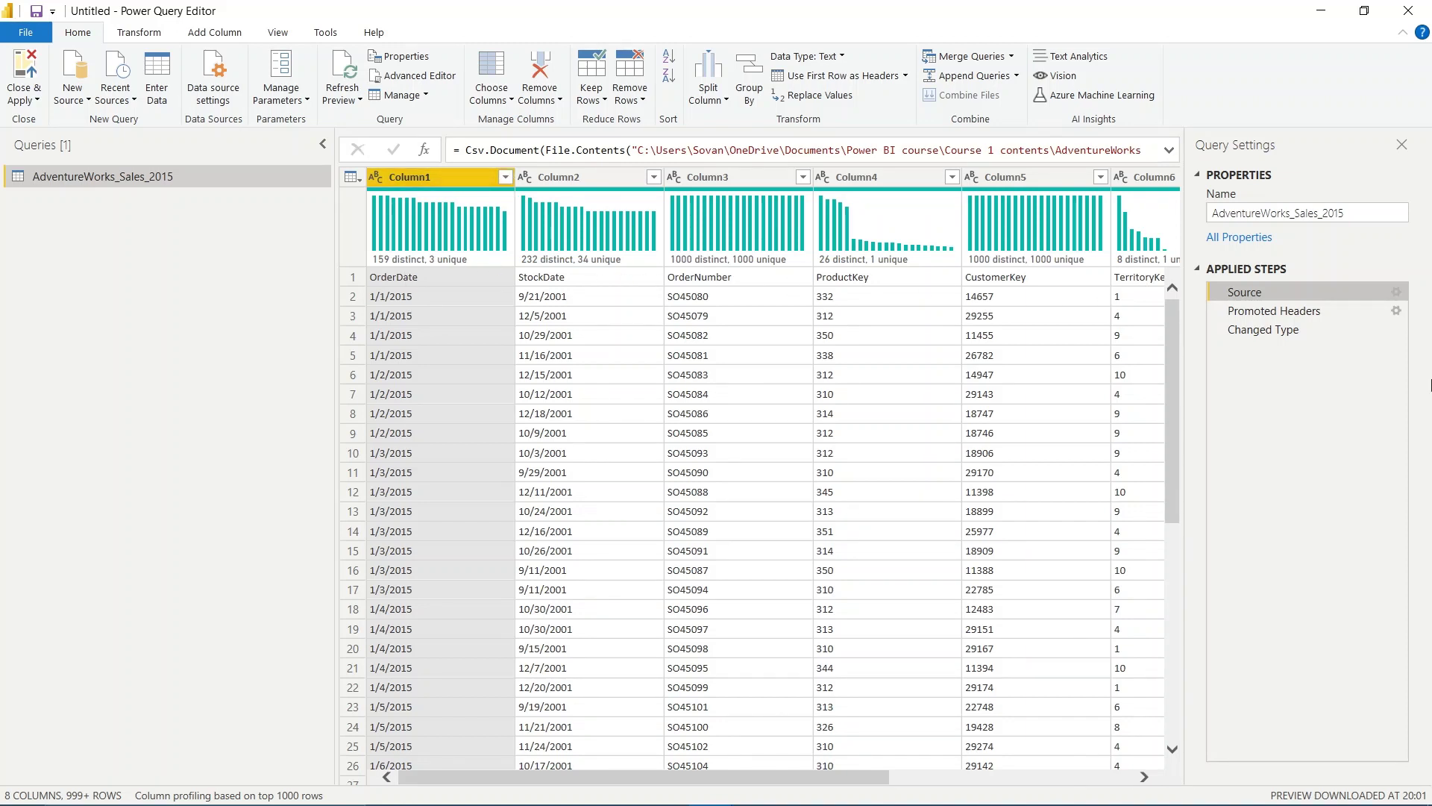
left_click(1294, 313)
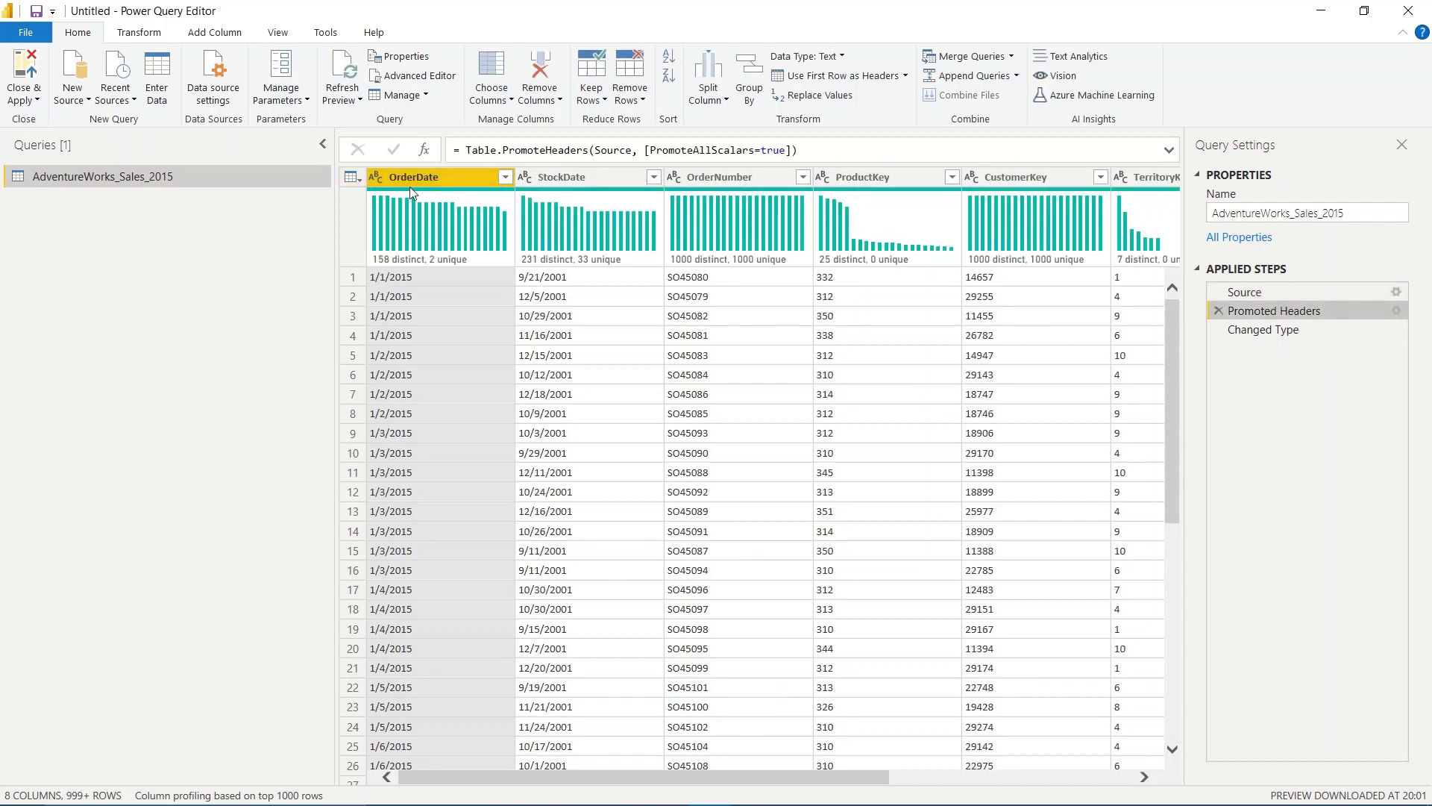
left_click(1276, 332)
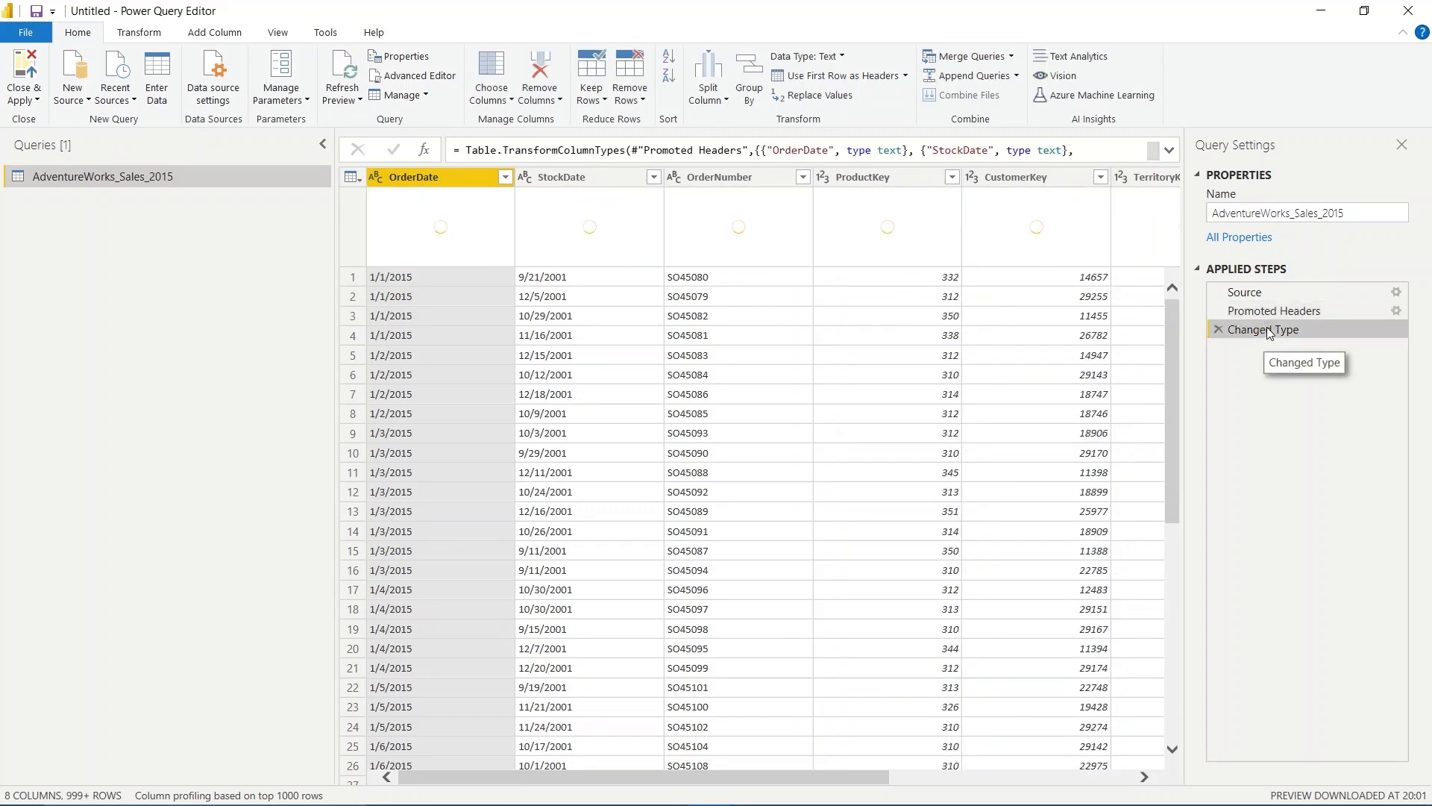
mouse_move(472, 200)
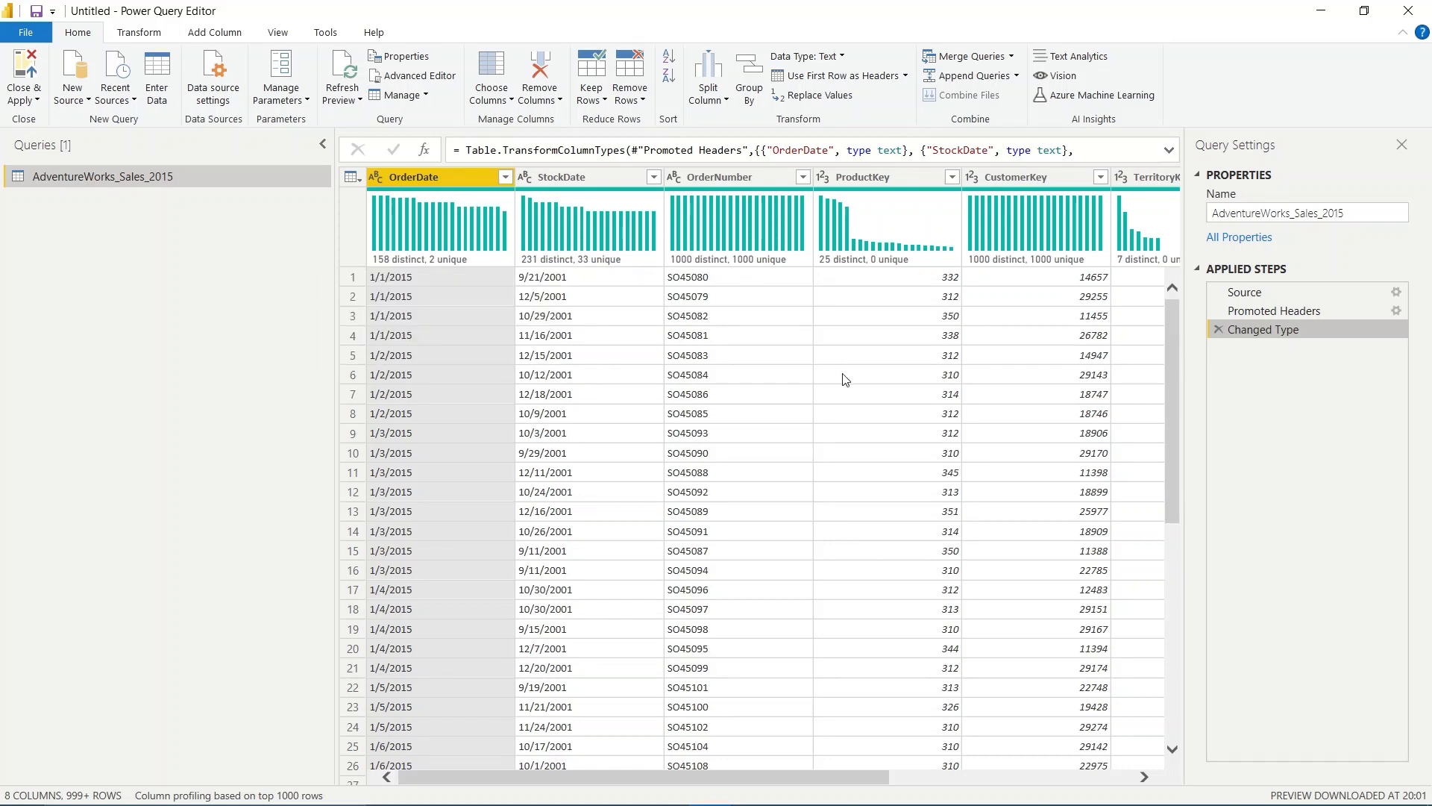
Examine the data types of the columns from OrderNumber through OrderQuantity in the sales table.
left_click(716, 177)
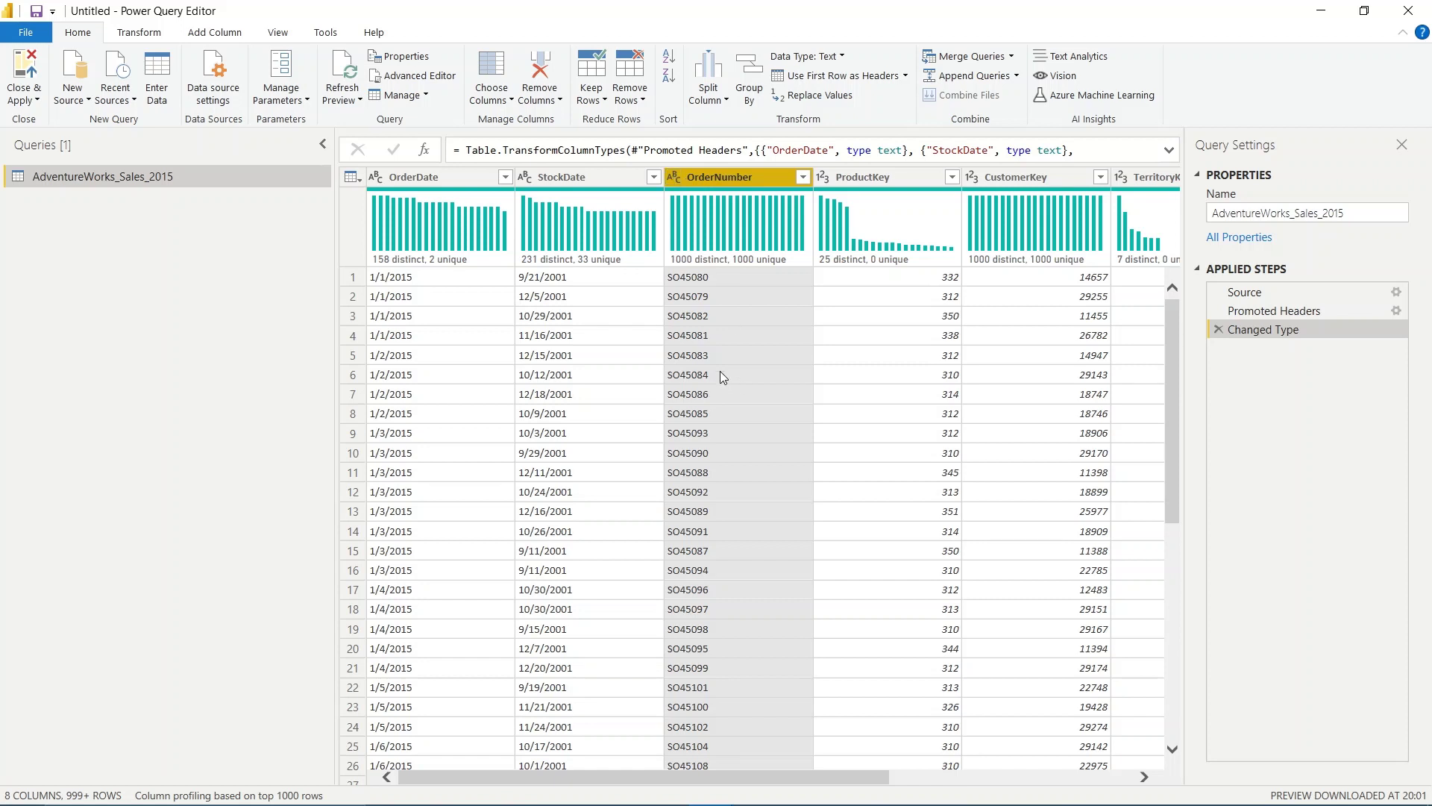
scroll(719, 370, "right", 3)
left_click(674, 177)
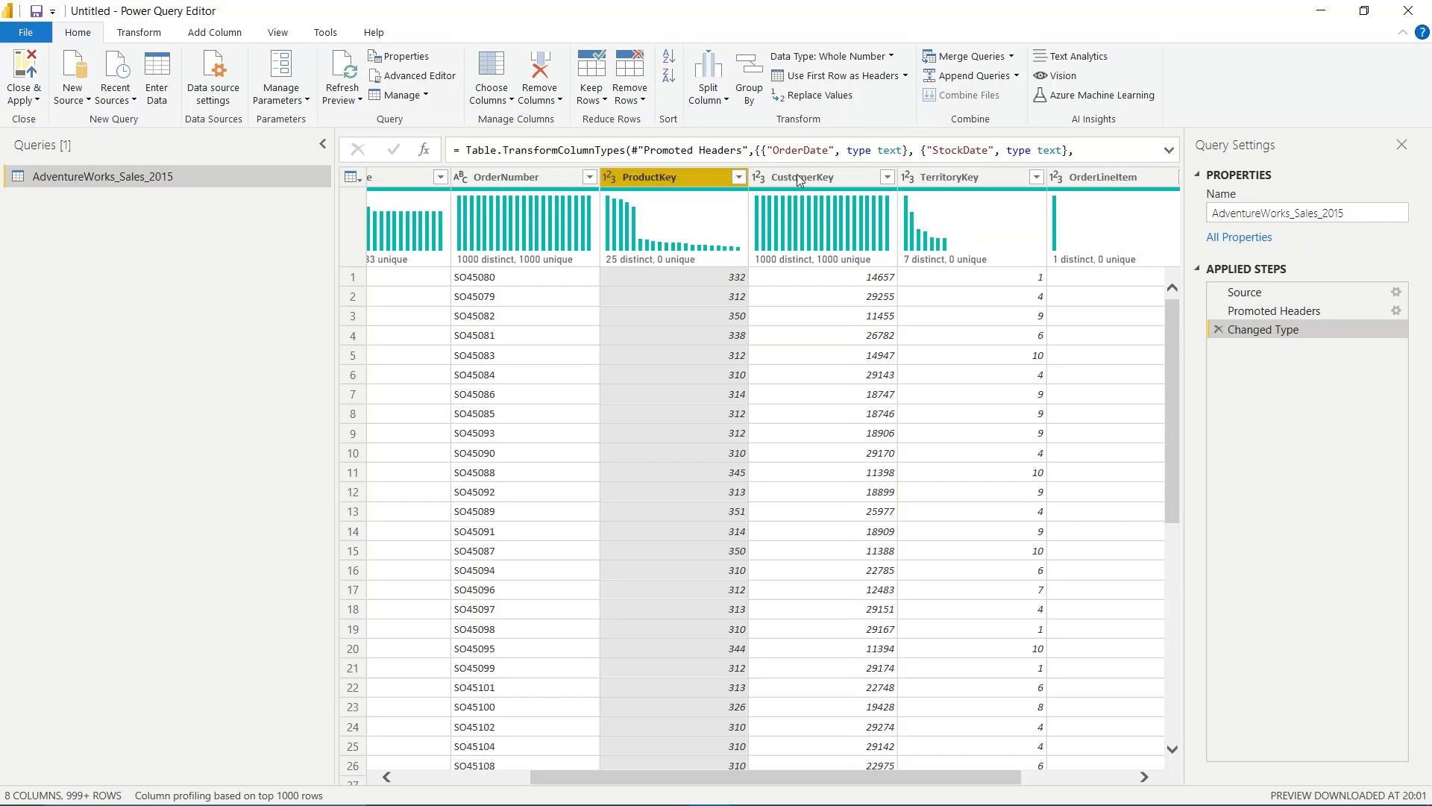
left_click(834, 177)
left_click(973, 176)
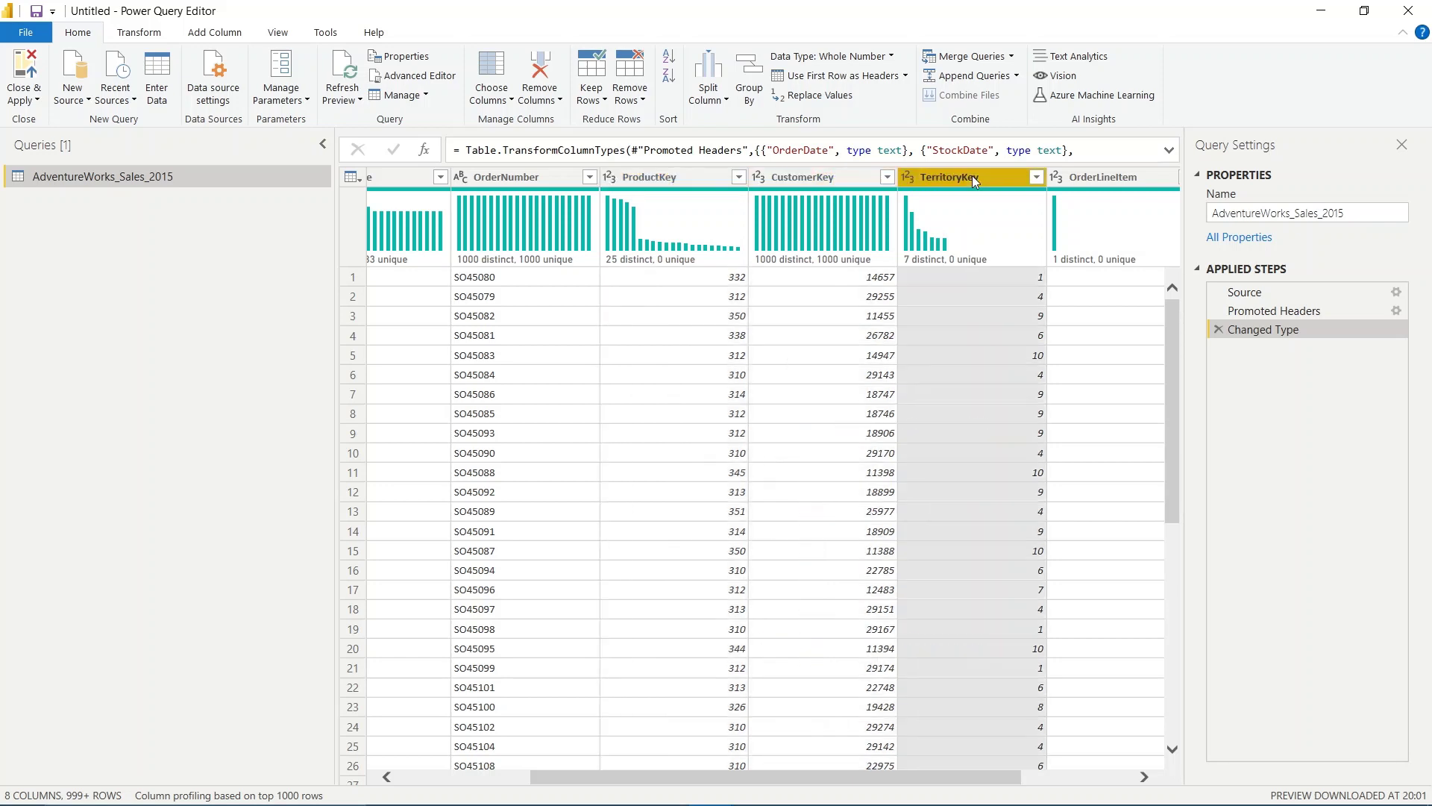
left_click(1113, 177)
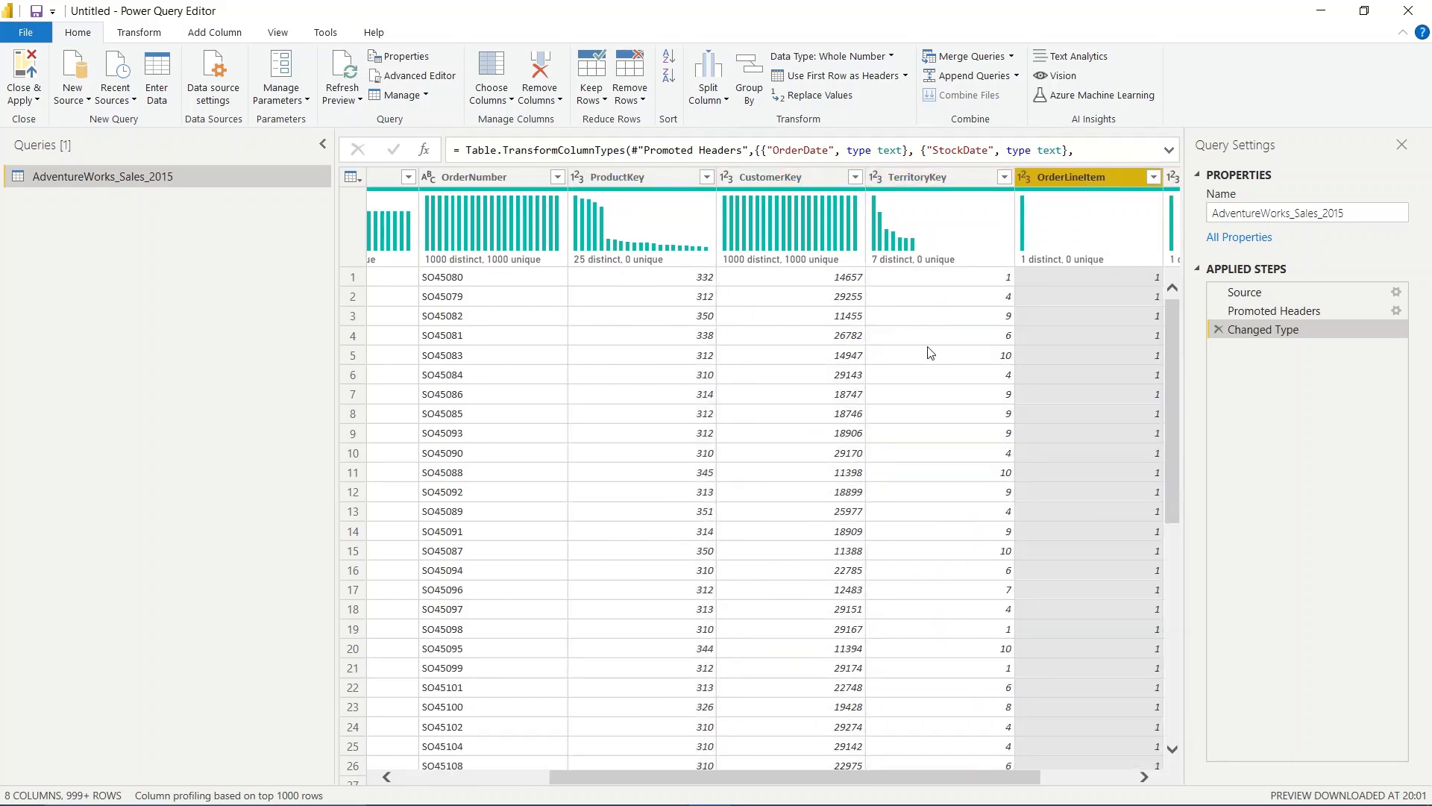
scroll(928, 346, "right", 3)
left_click(1079, 176)
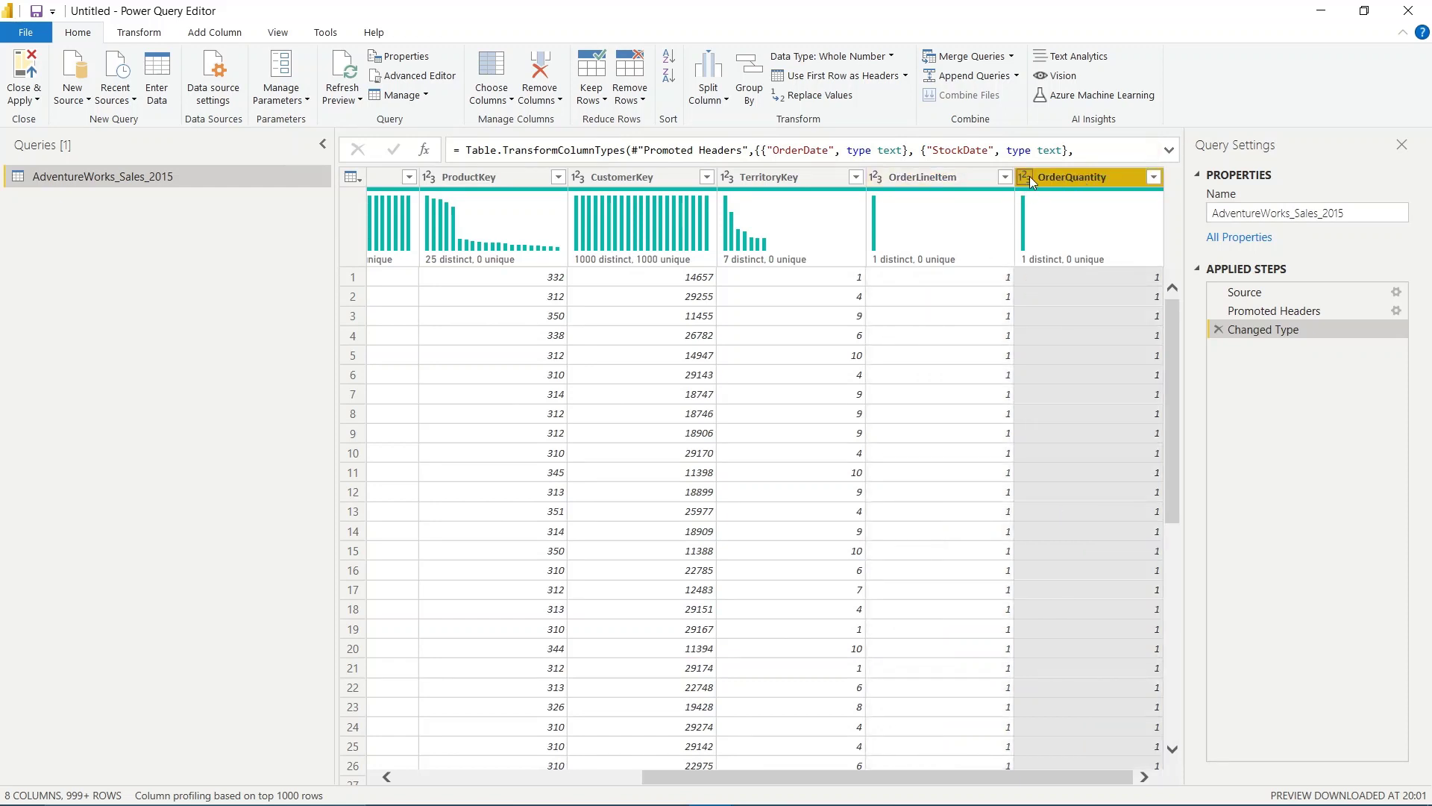
scroll(544, 309, "left", 5)
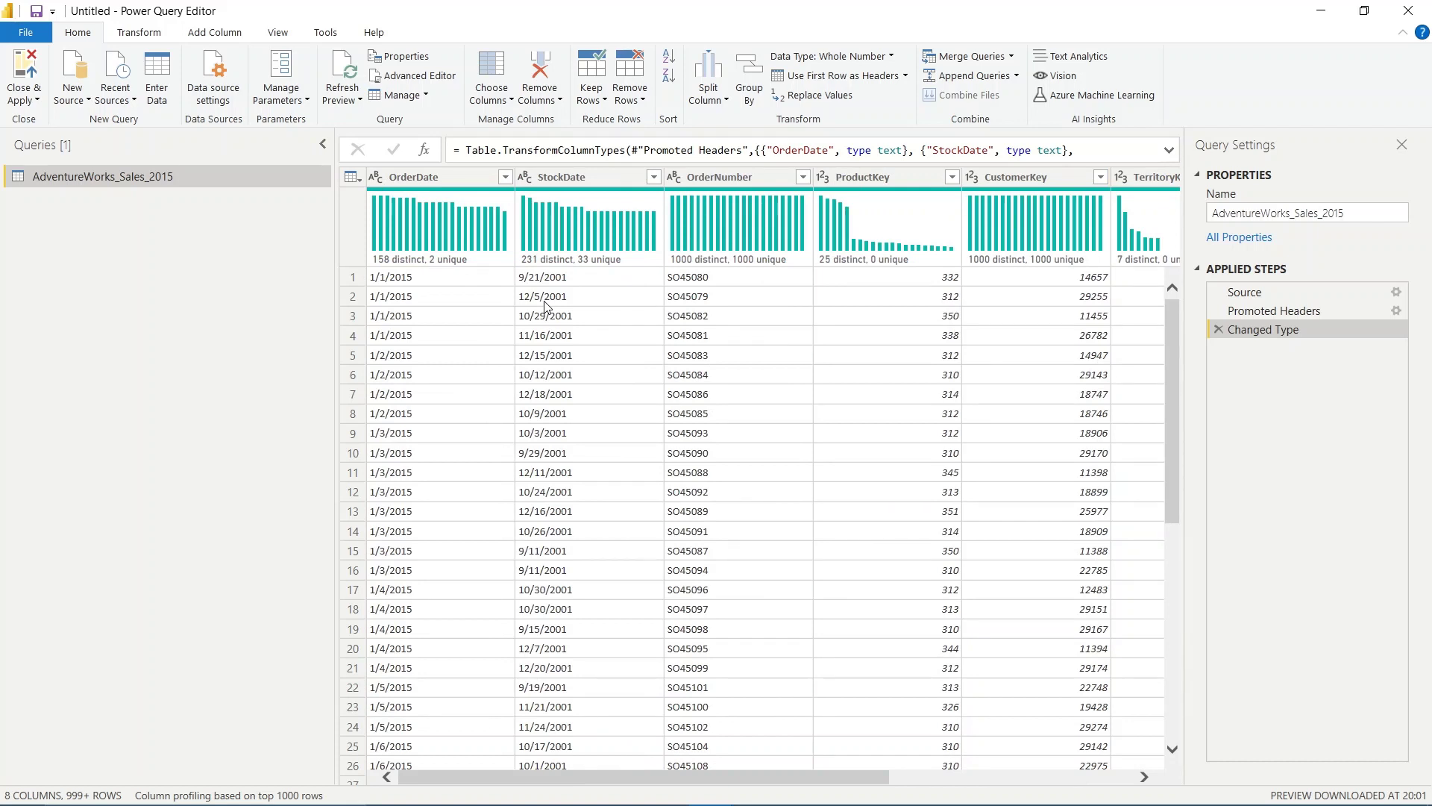
Change the OrderDate column's data type to Date, adding the conversion as a new step.
left_click(416, 177)
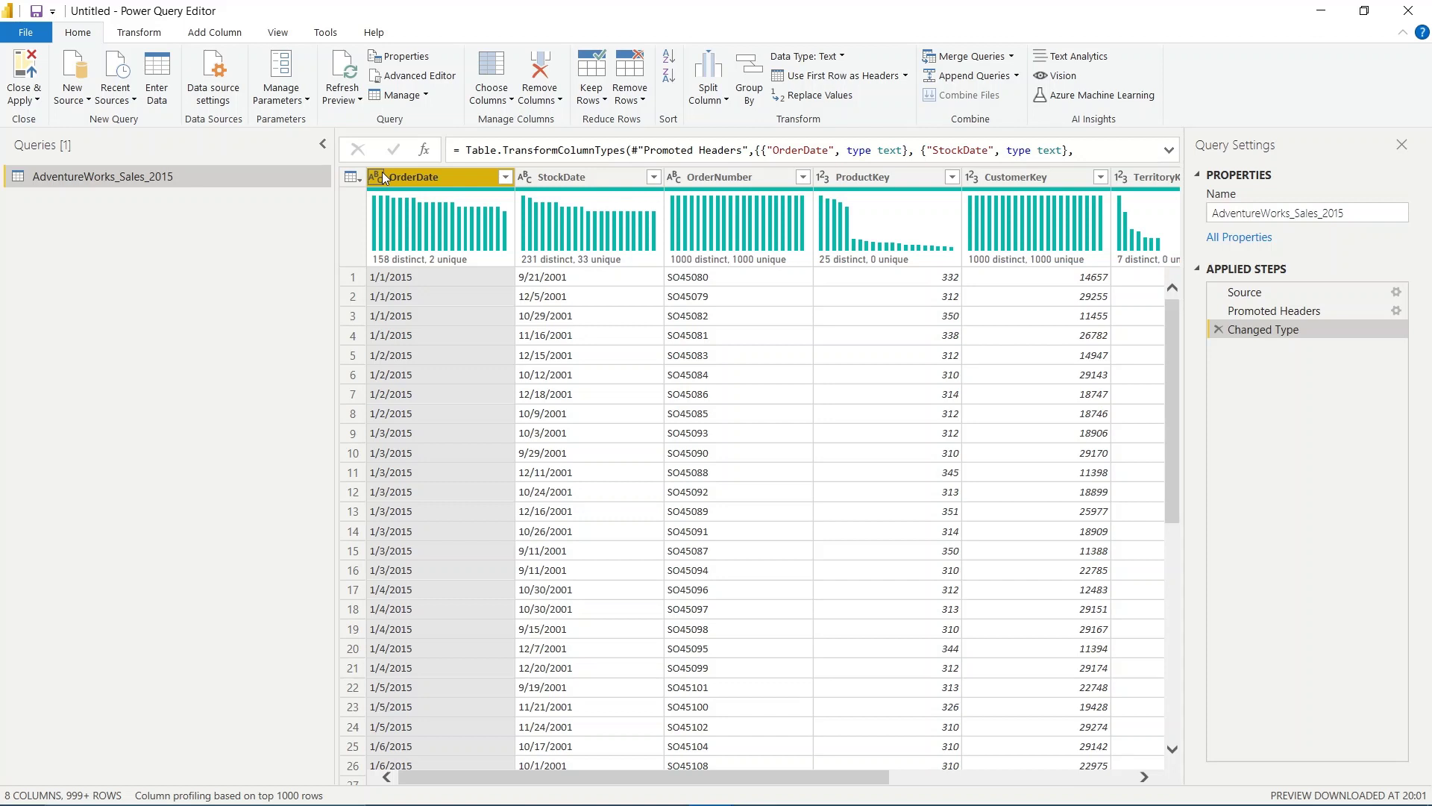
left_click(381, 177)
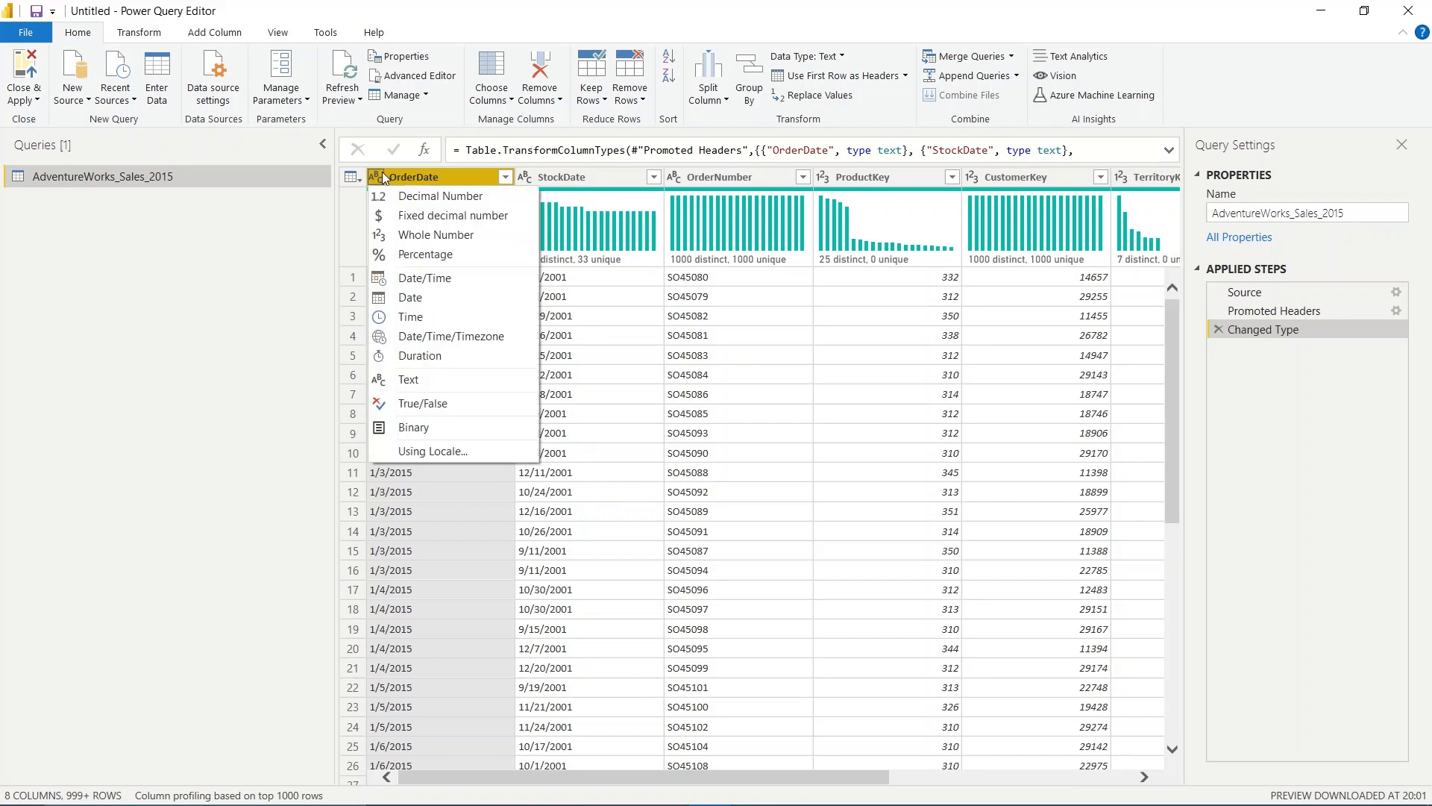
left_click(372, 180)
left_click(373, 179)
left_click(436, 303)
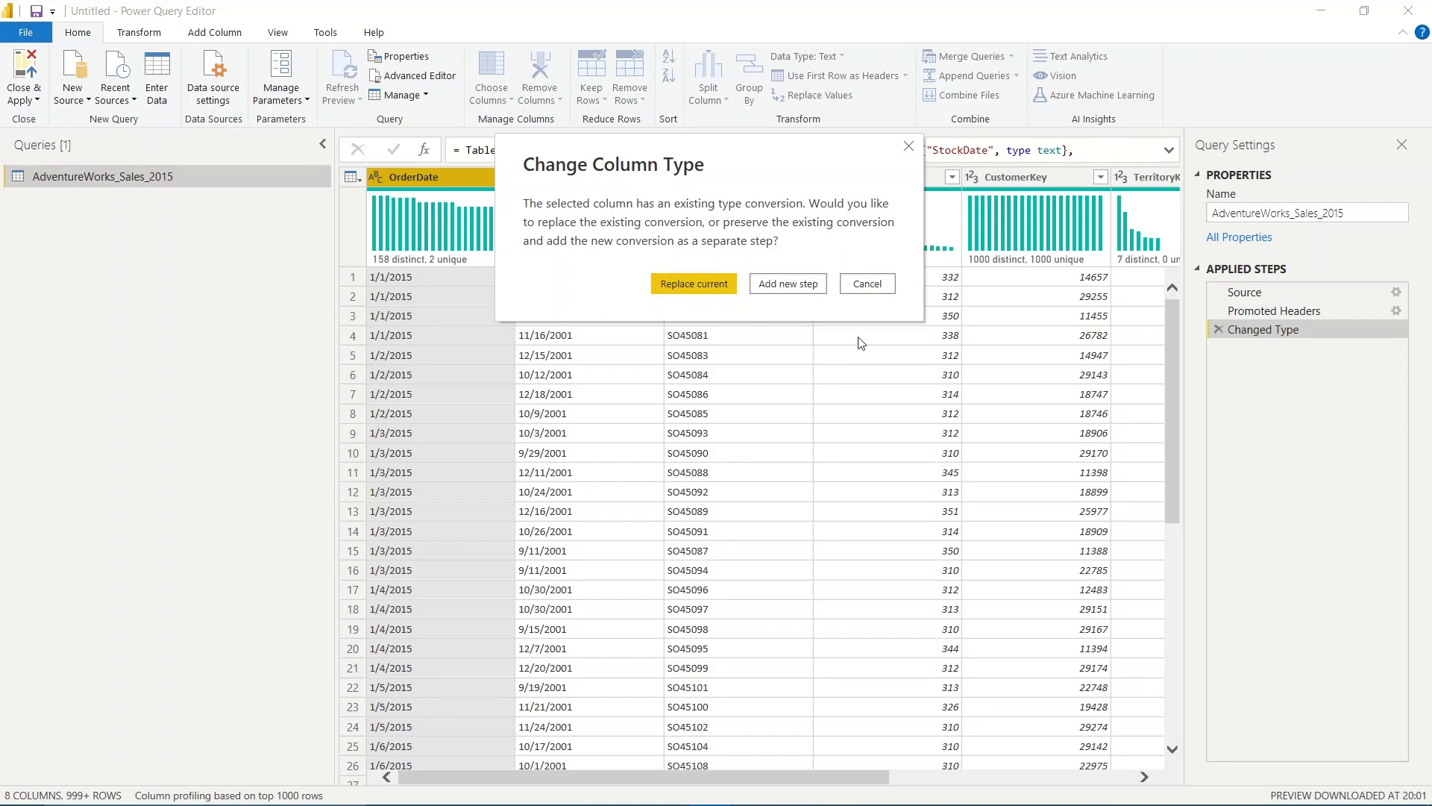
left_click(782, 290)
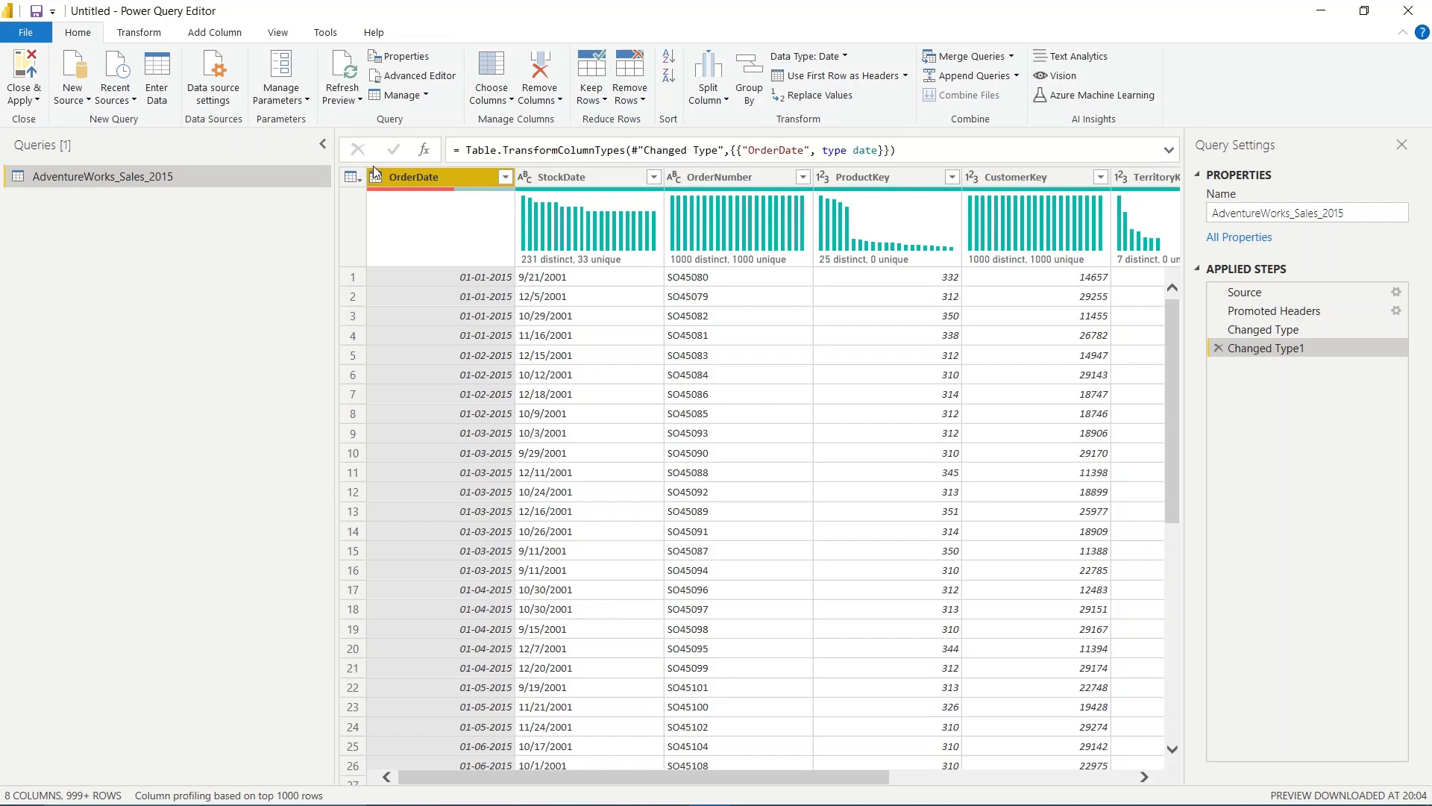
Change the StockDate column's data type to Date.
left_click(608, 179)
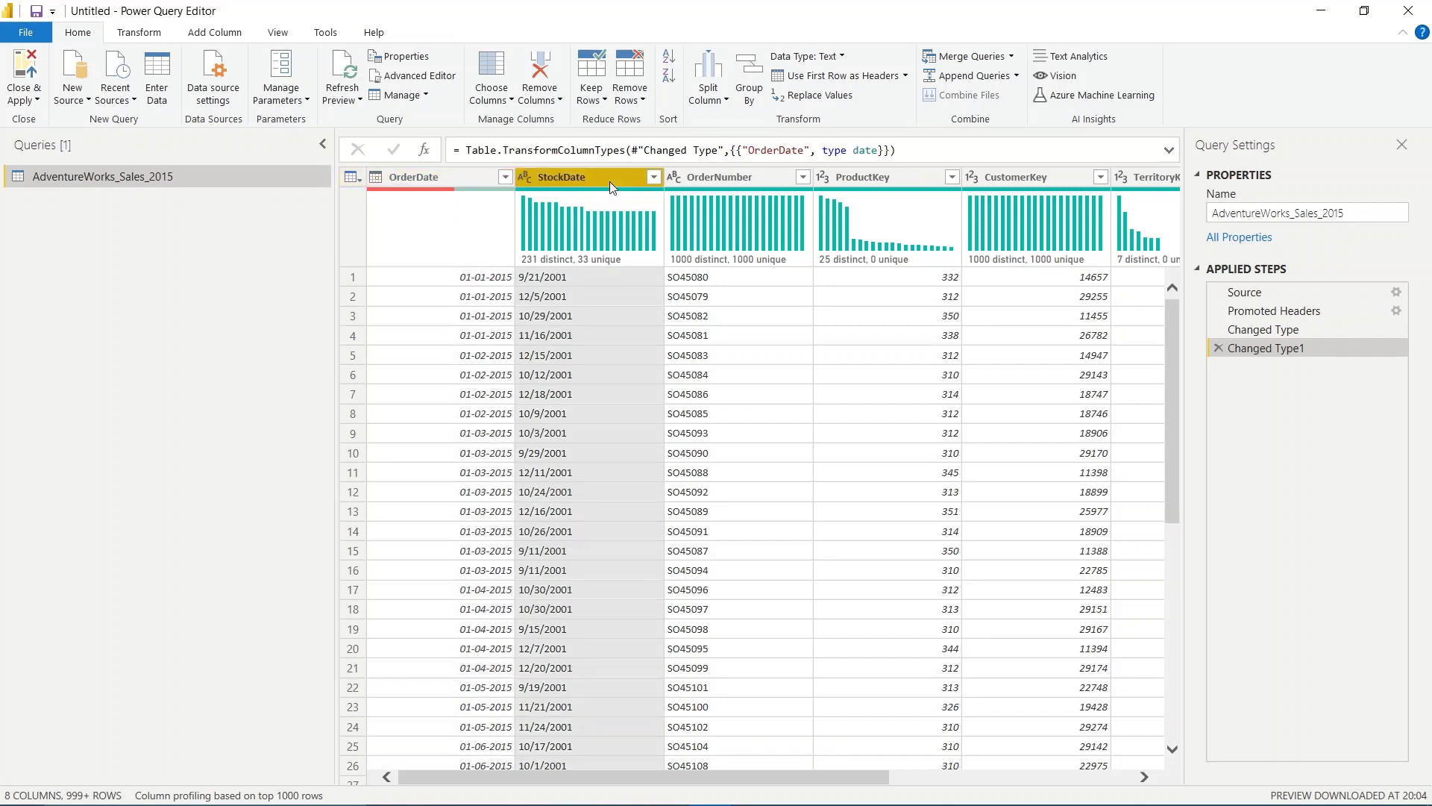
left_click(525, 179)
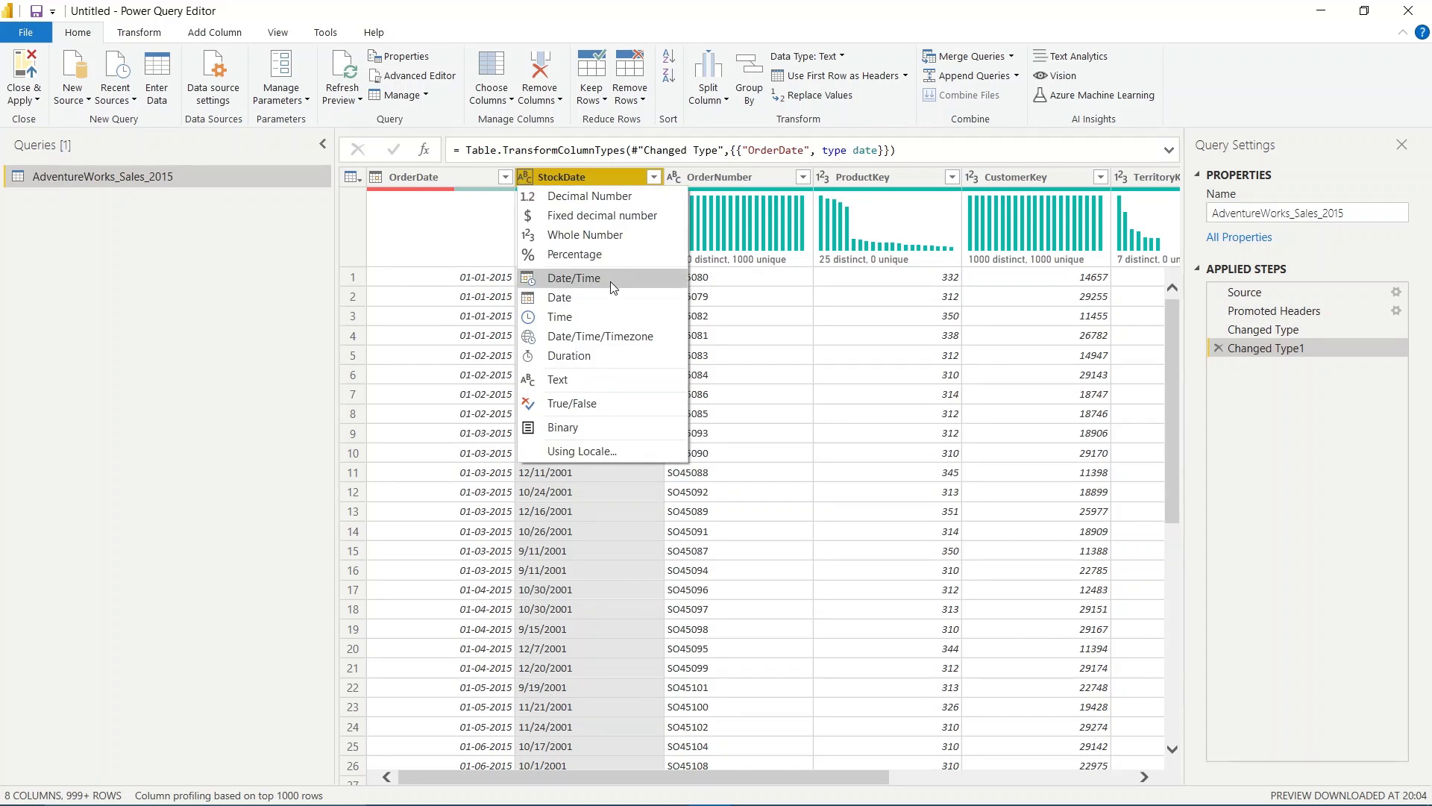
left_click(589, 297)
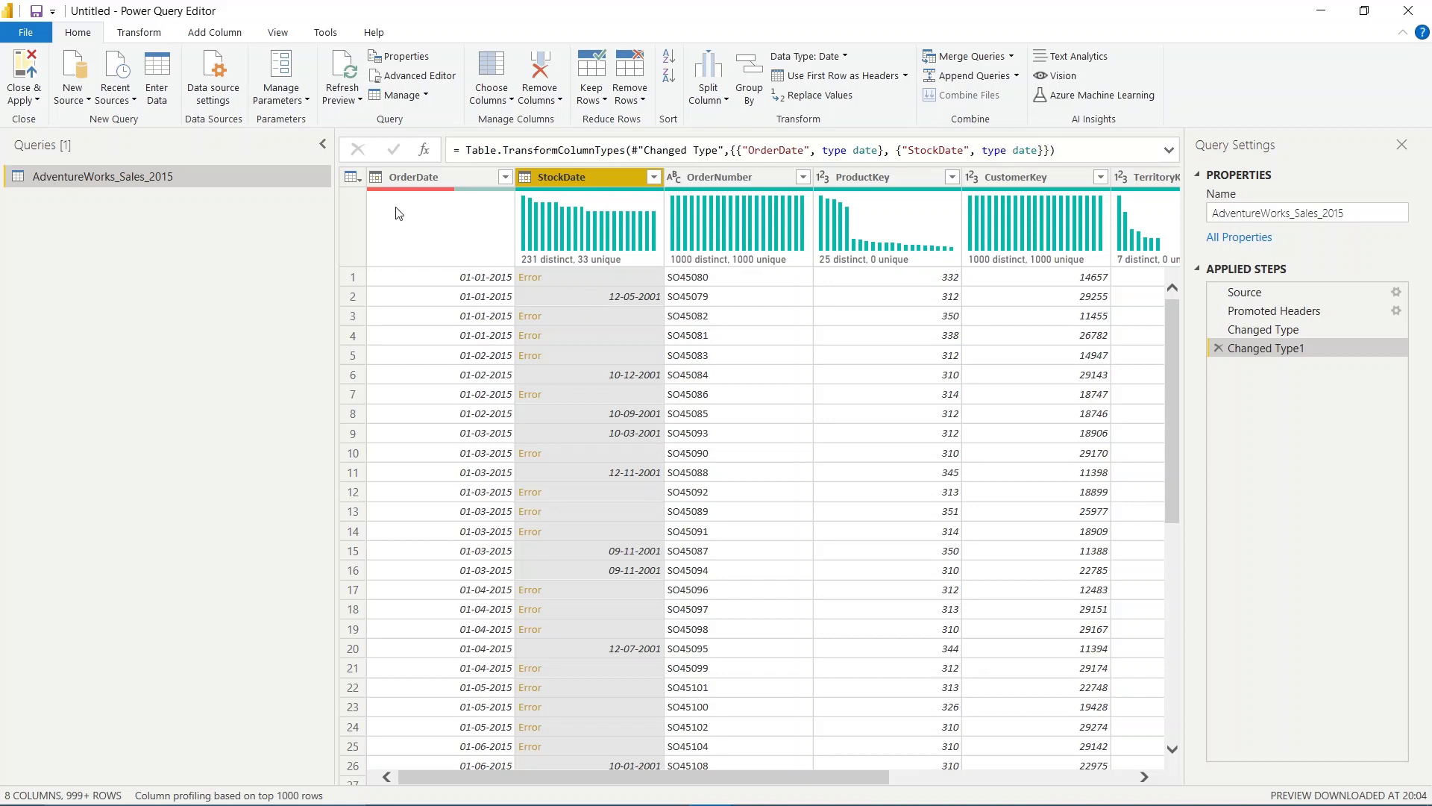
Examine the type-change formula and the query's full M code in the Advanced Editor, leaving both unedited.
left_click_drag(1084, 147, 437, 158)
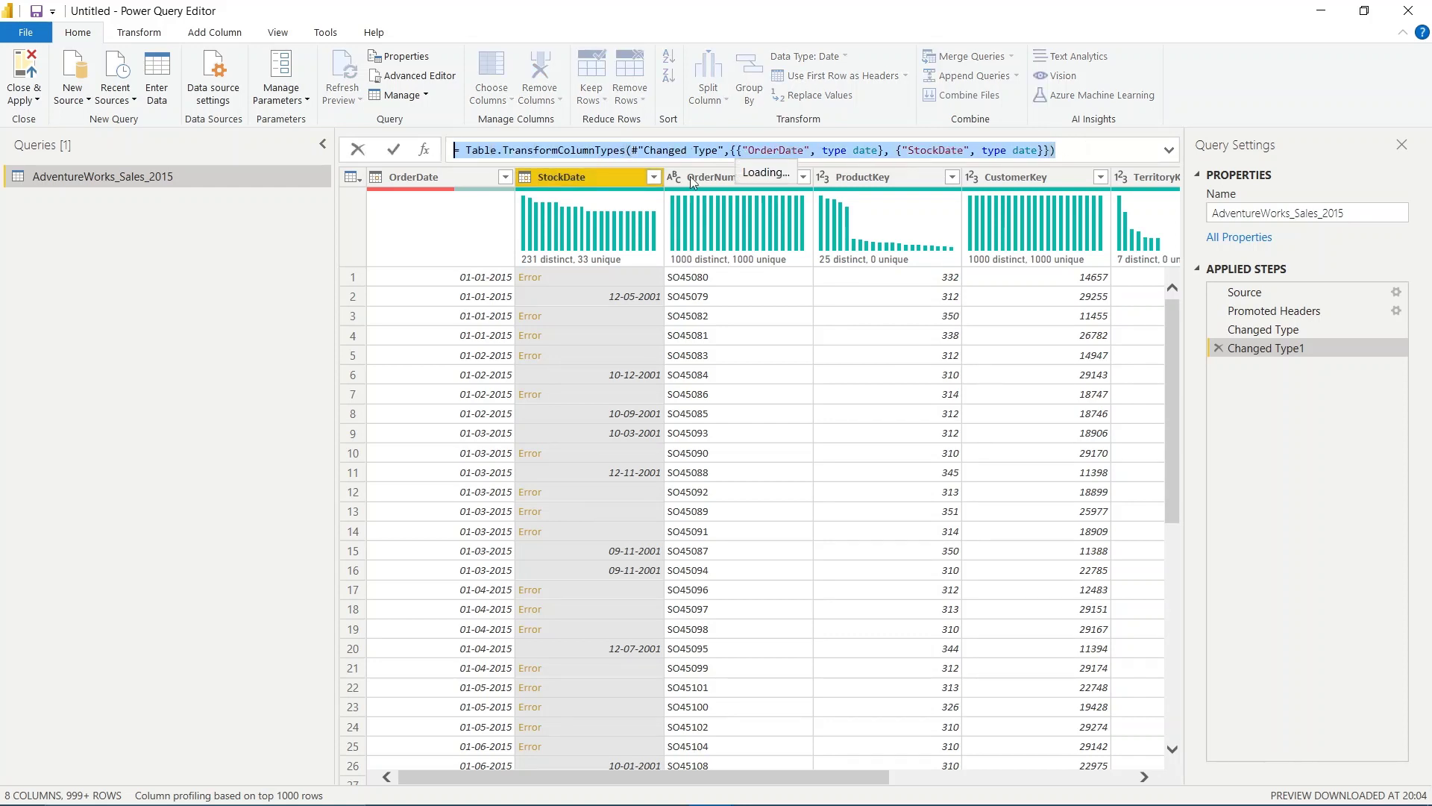
left_click(286, 291)
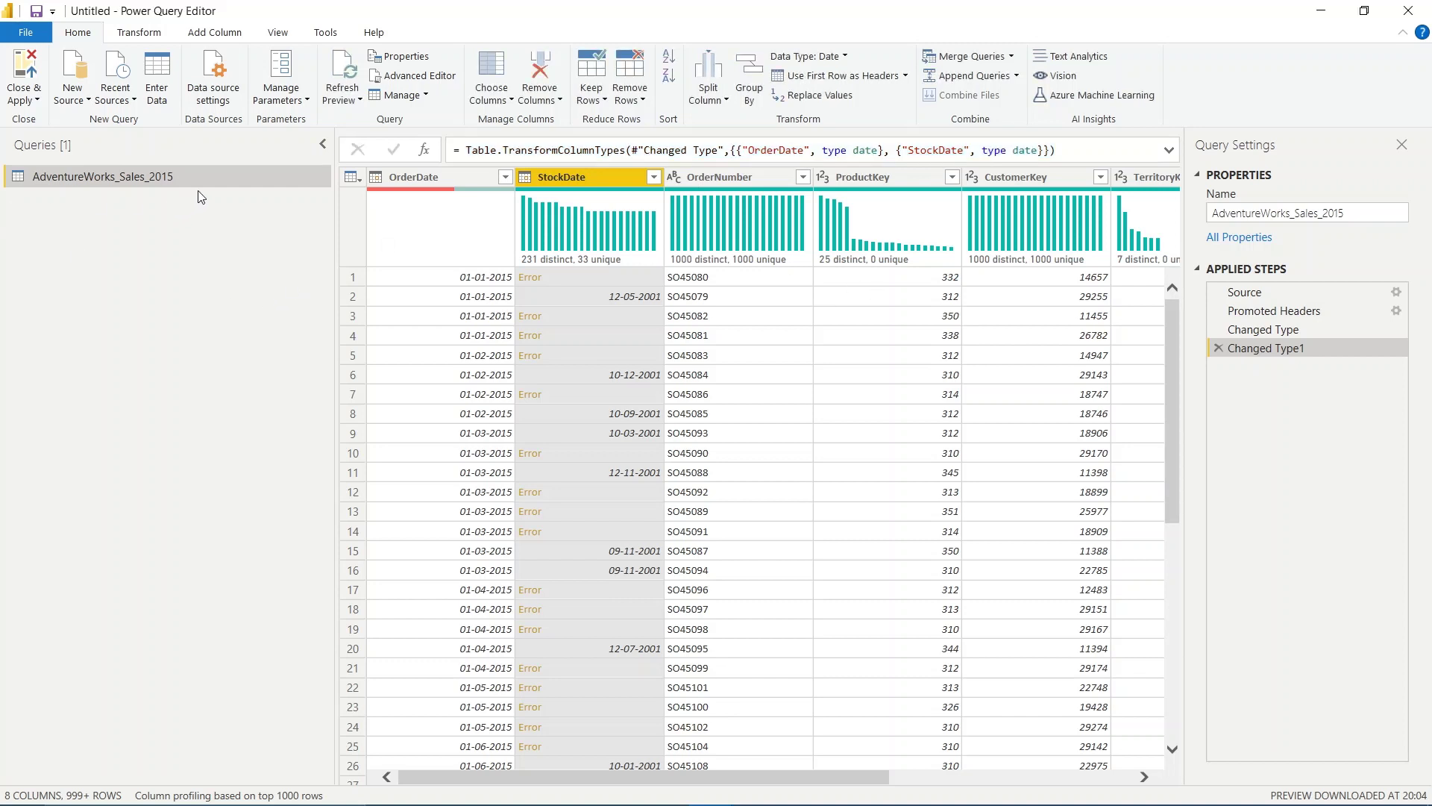
right_click(216, 180)
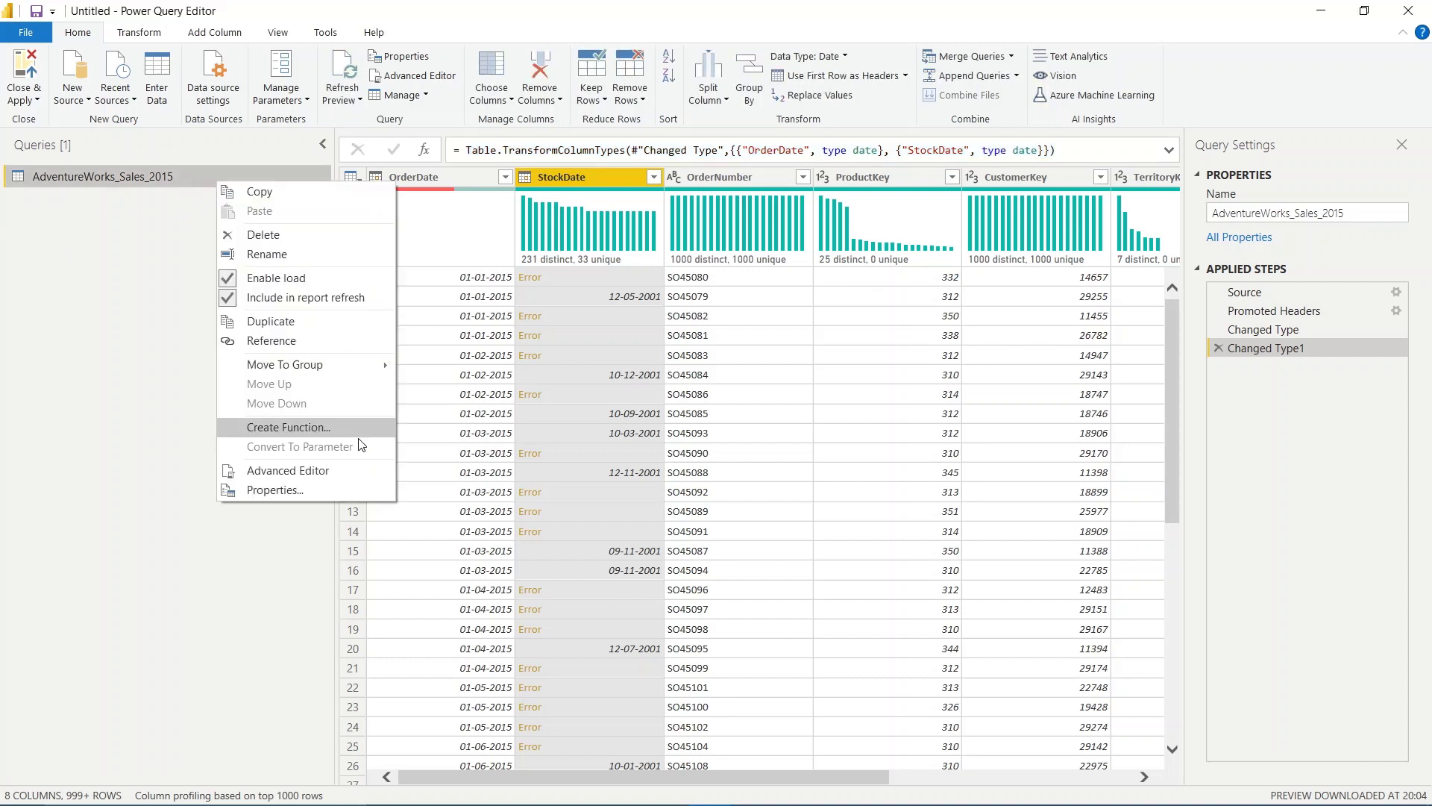
left_click(314, 472)
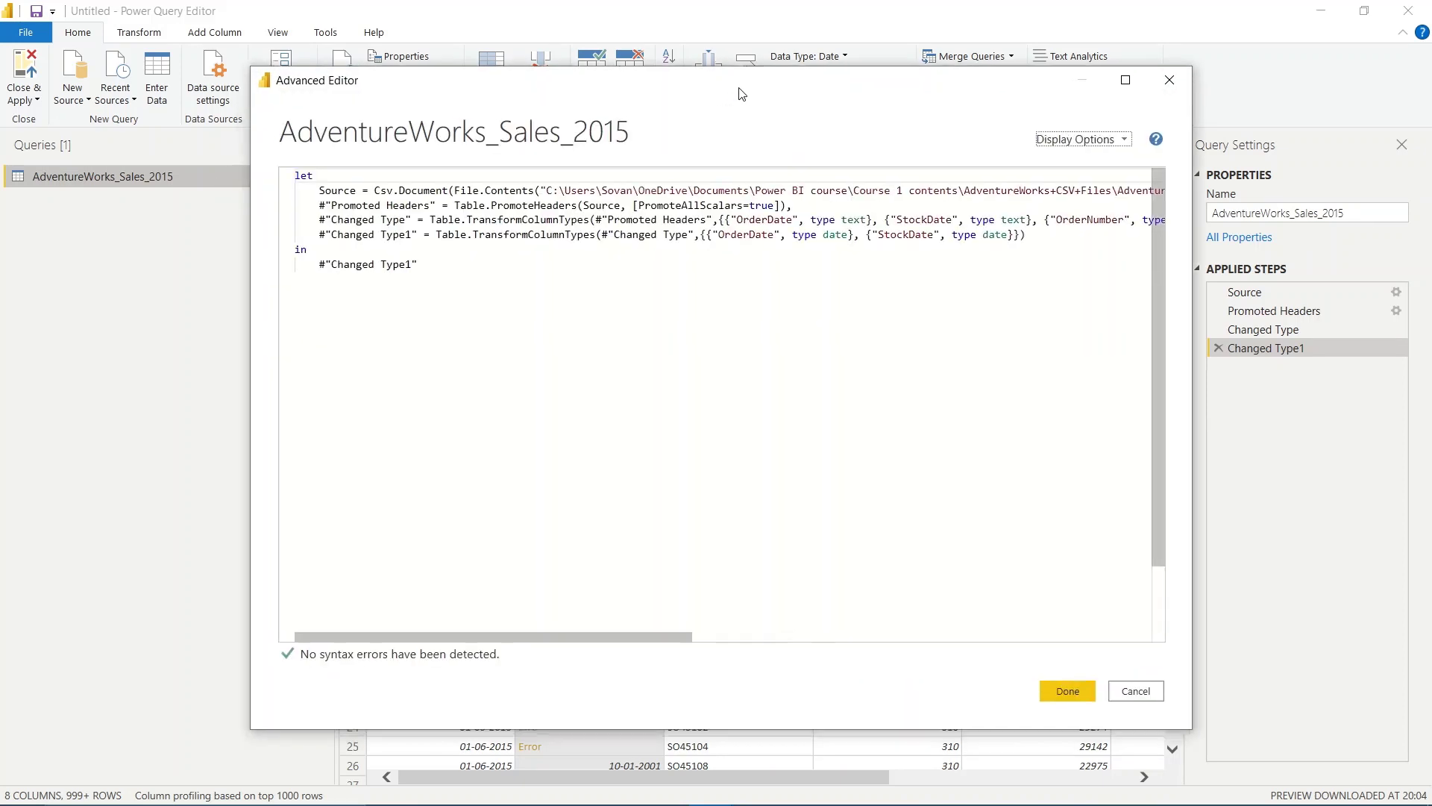
left_click_drag(473, 255, 317, 159)
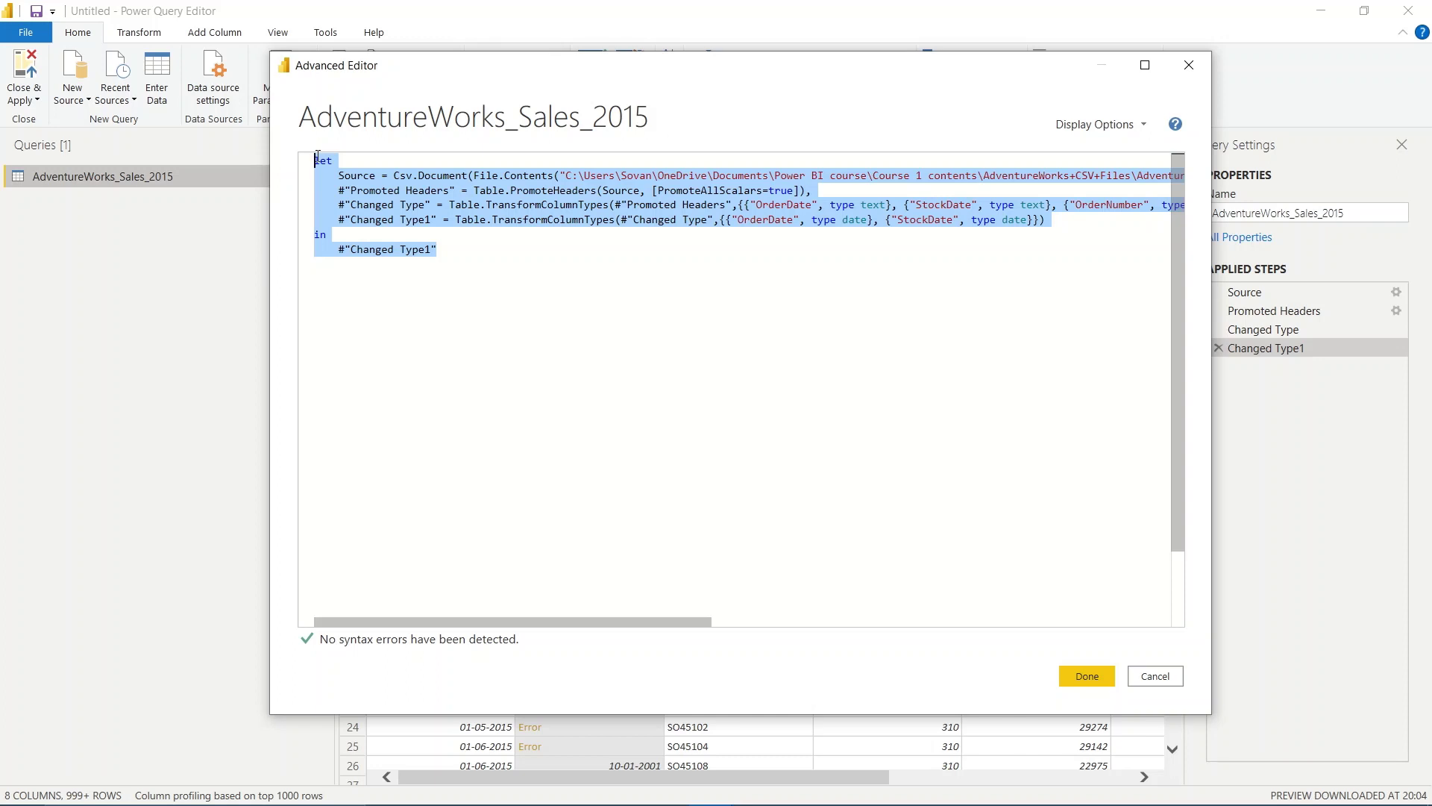
left_click(497, 255)
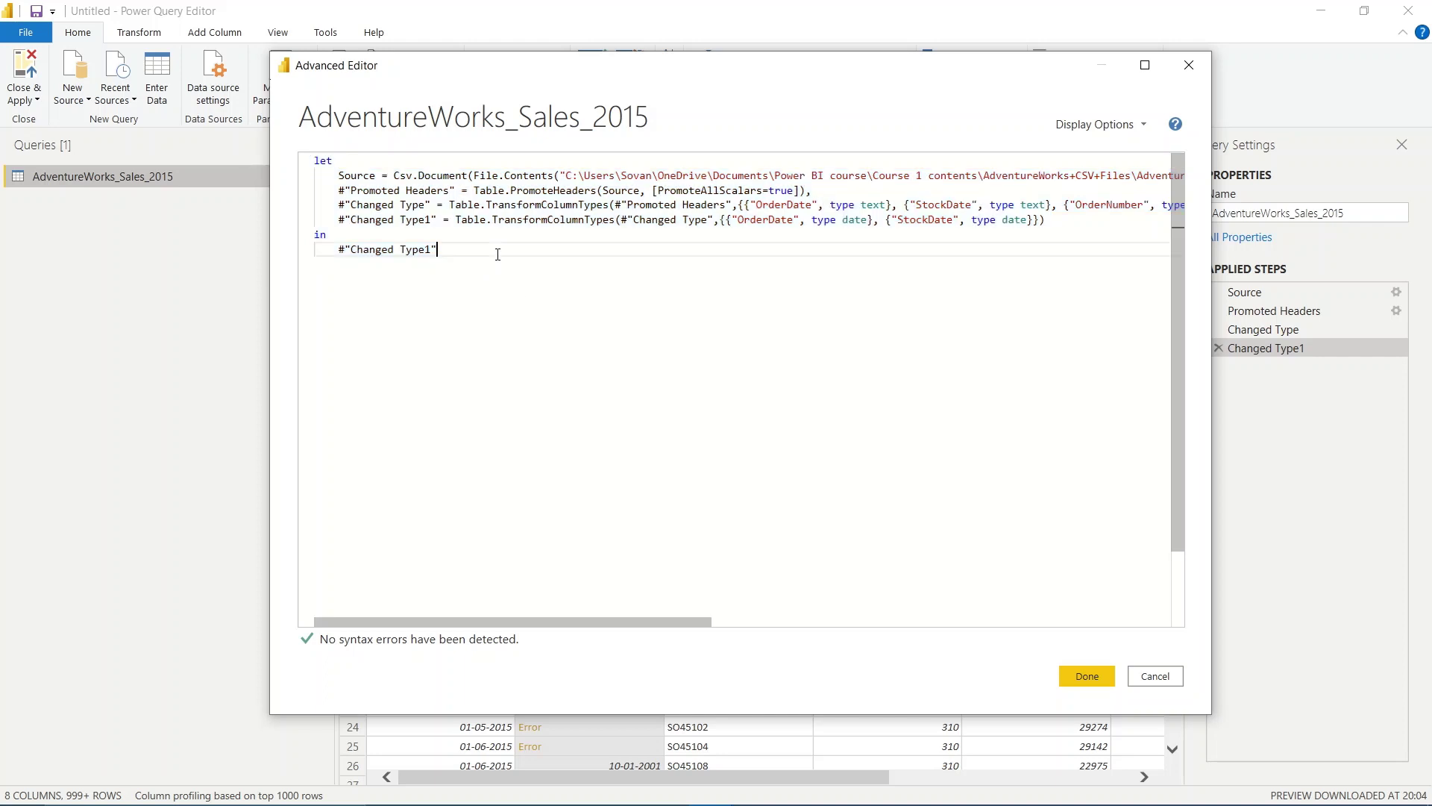
left_click_drag(440, 249, 273, 171)
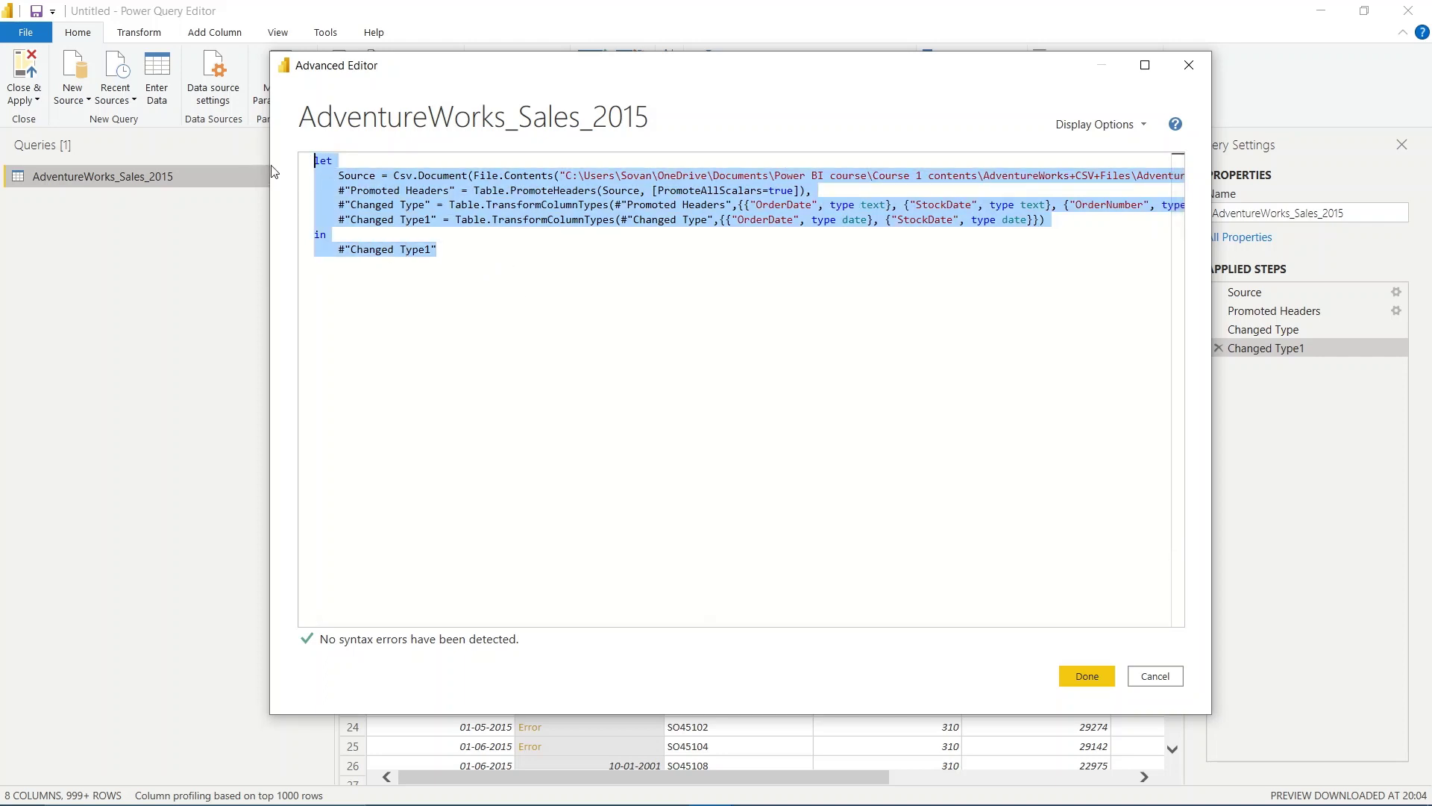
left_click(1188, 65)
Count the rows of the sales table, remove that row-count step and select the OrderNumber column.
mouse_move(782, 272)
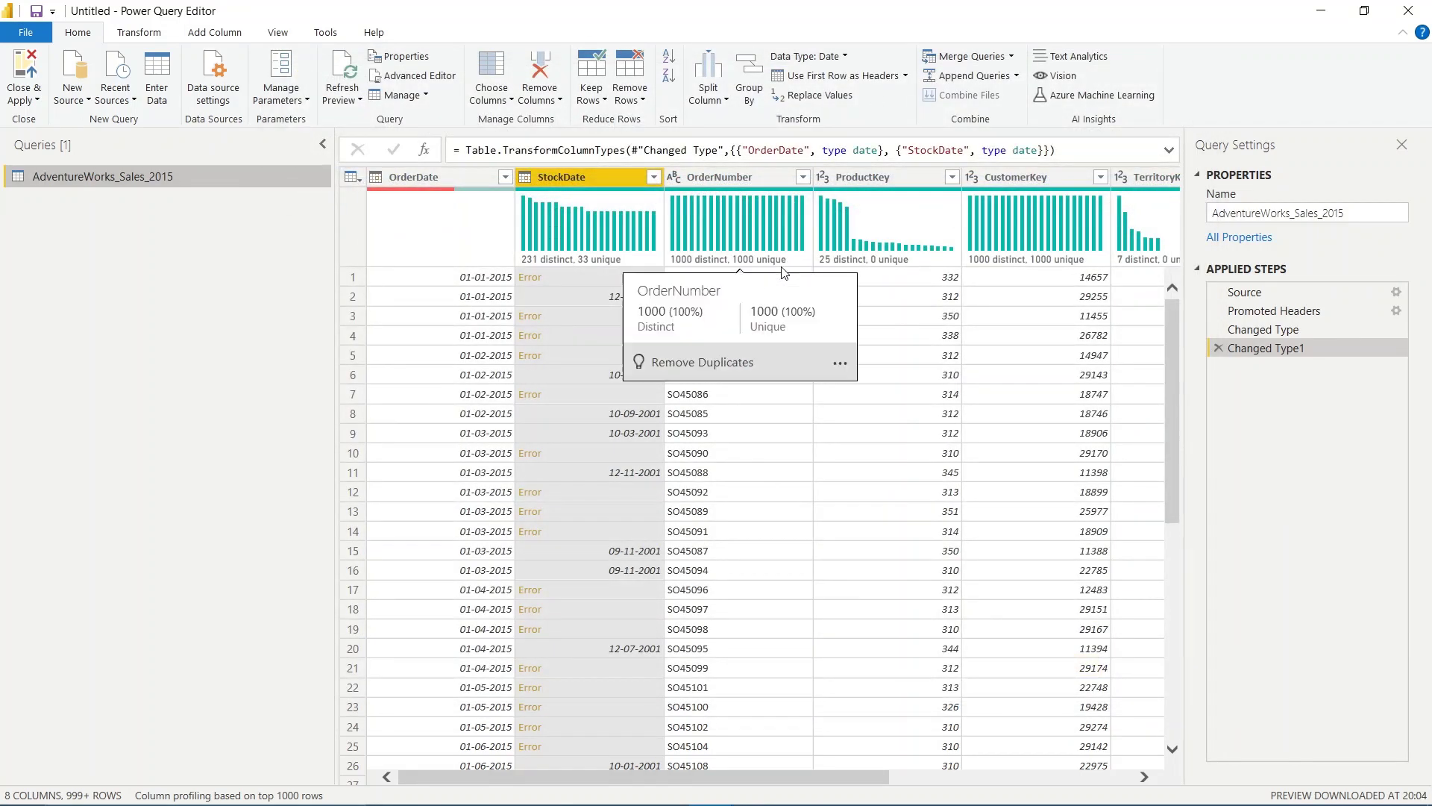
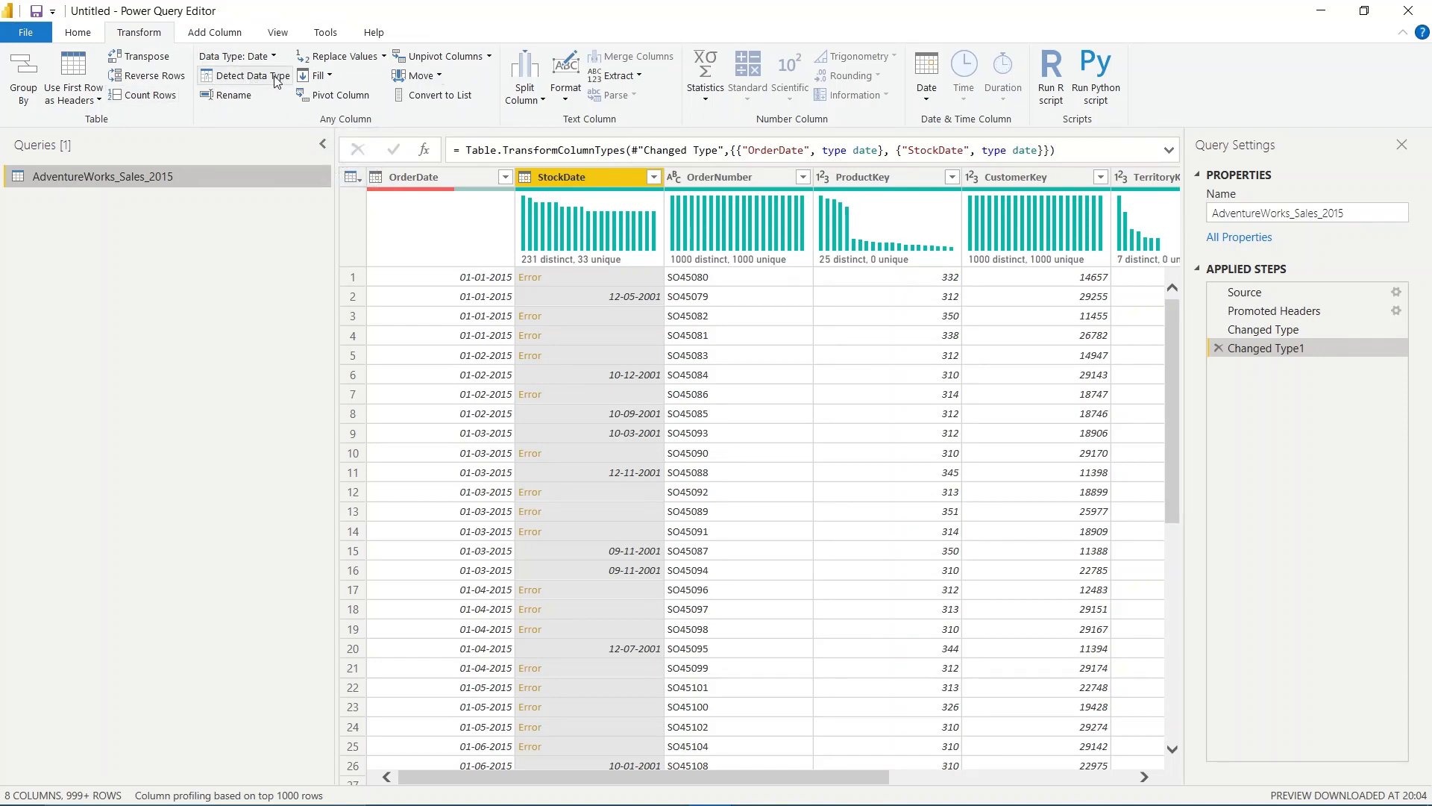
left_click(733, 177)
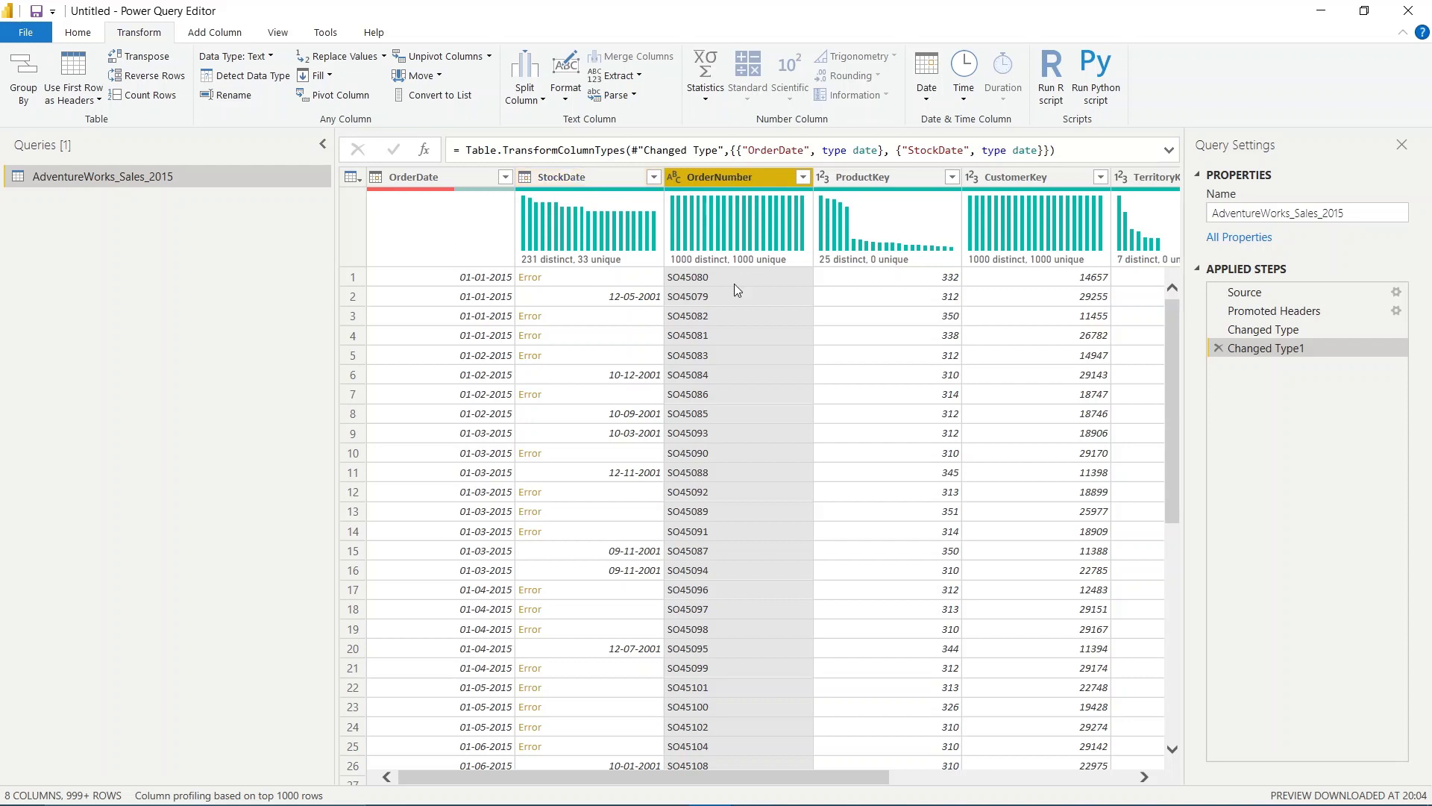
left_click(142, 97)
left_click_drag(343, 179, 370, 185)
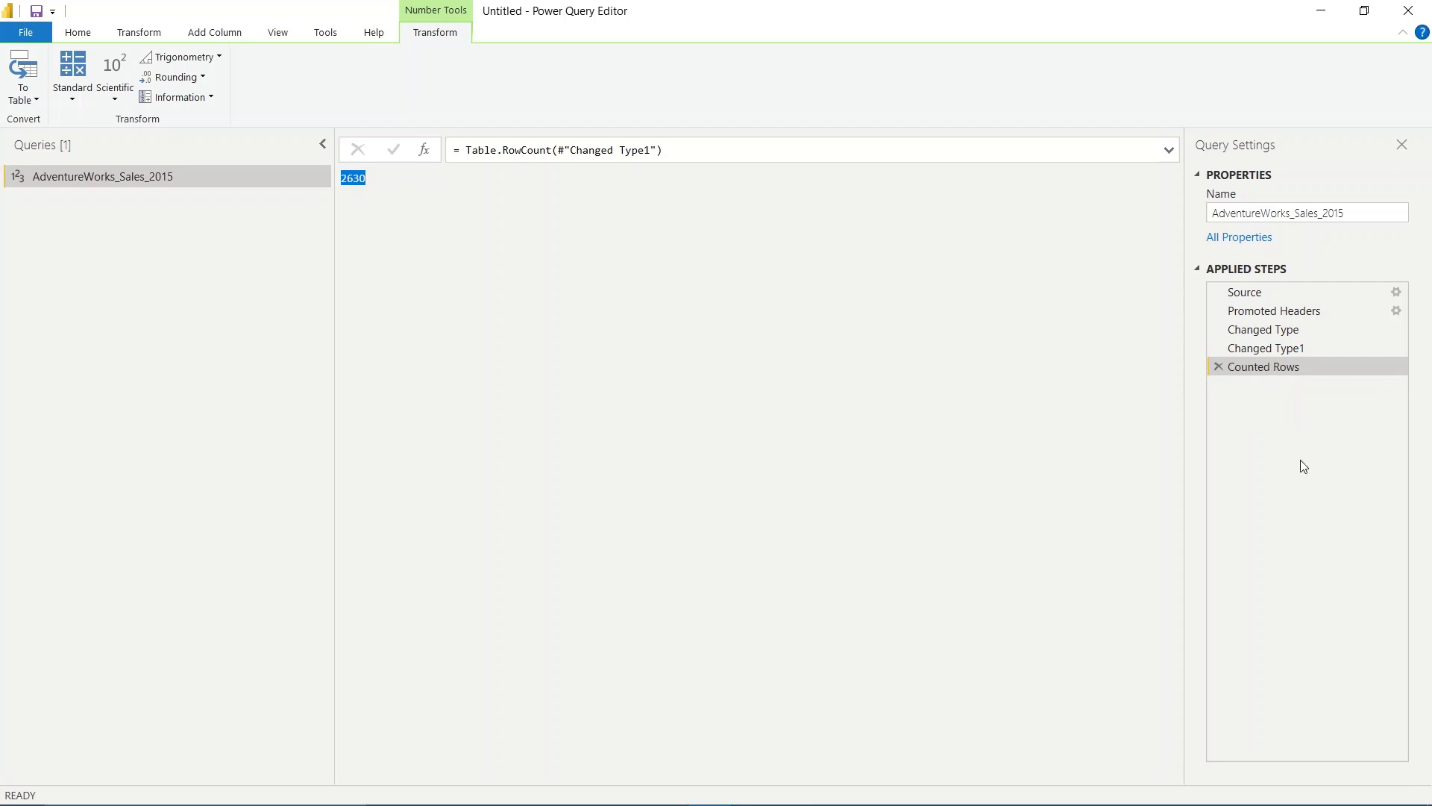
left_click(1218, 367)
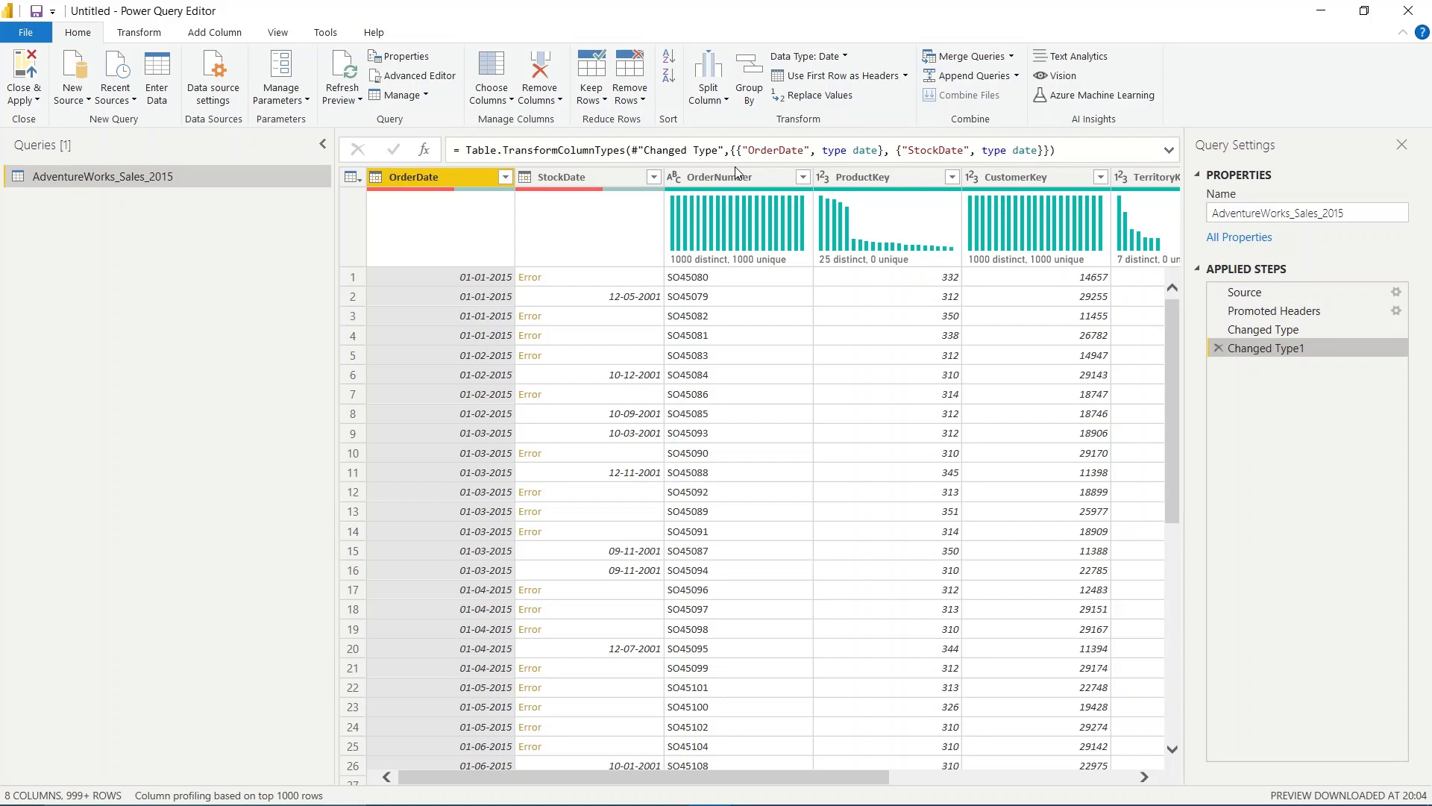
left_click(761, 183)
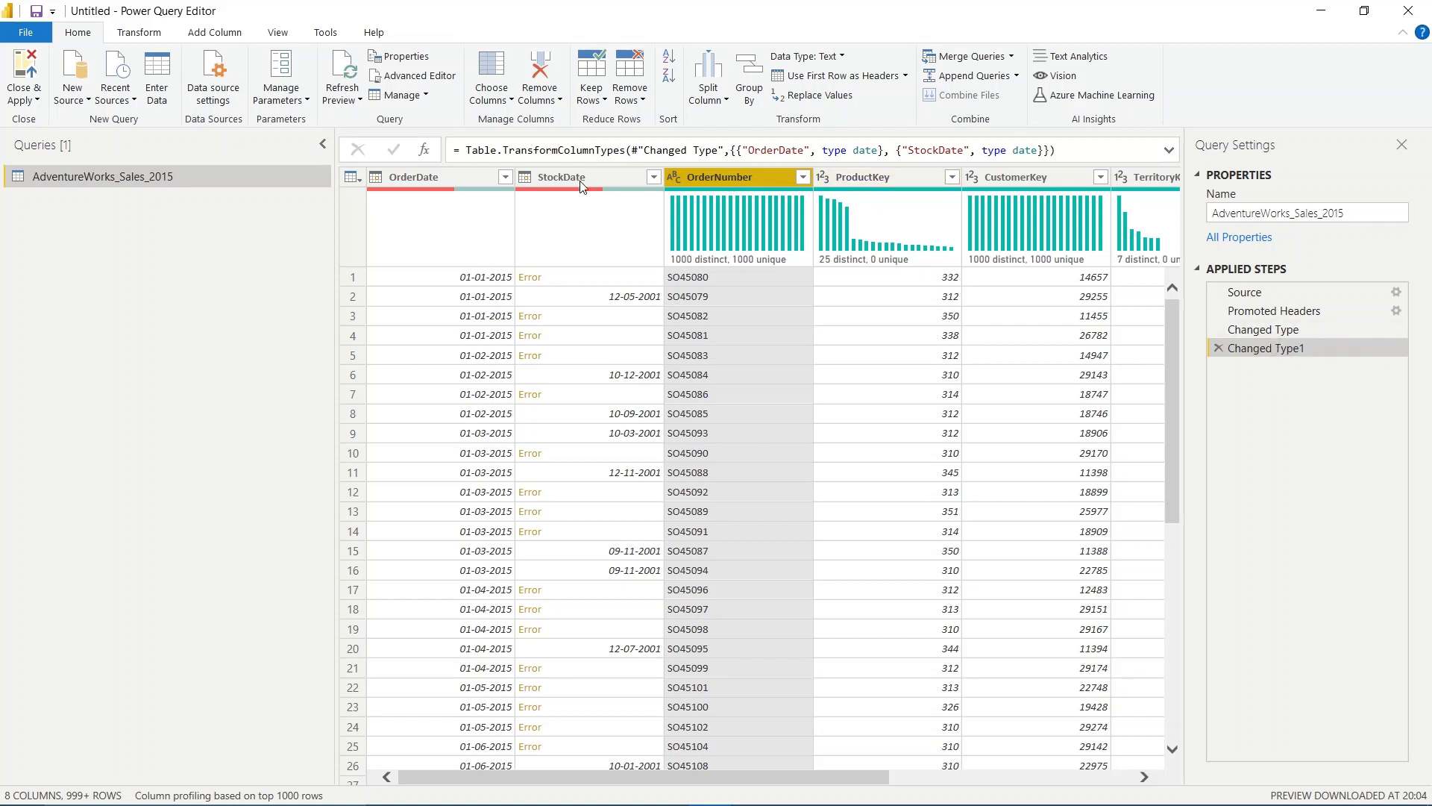
Remove the applied step that converts OrderDate and StockDate to dates, and select the OrderDate column.
left_click(541, 185)
left_click(438, 182)
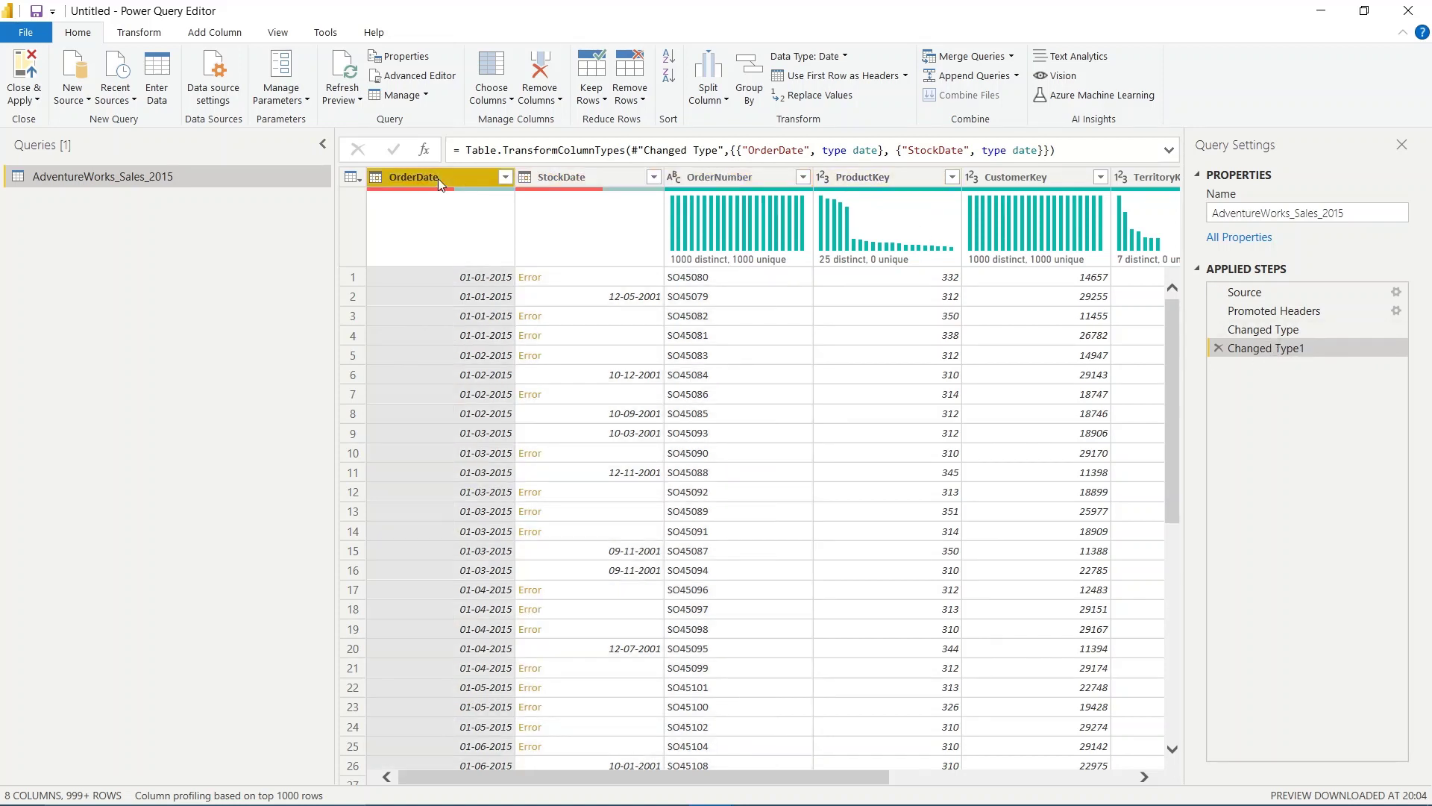
left_click(1218, 347)
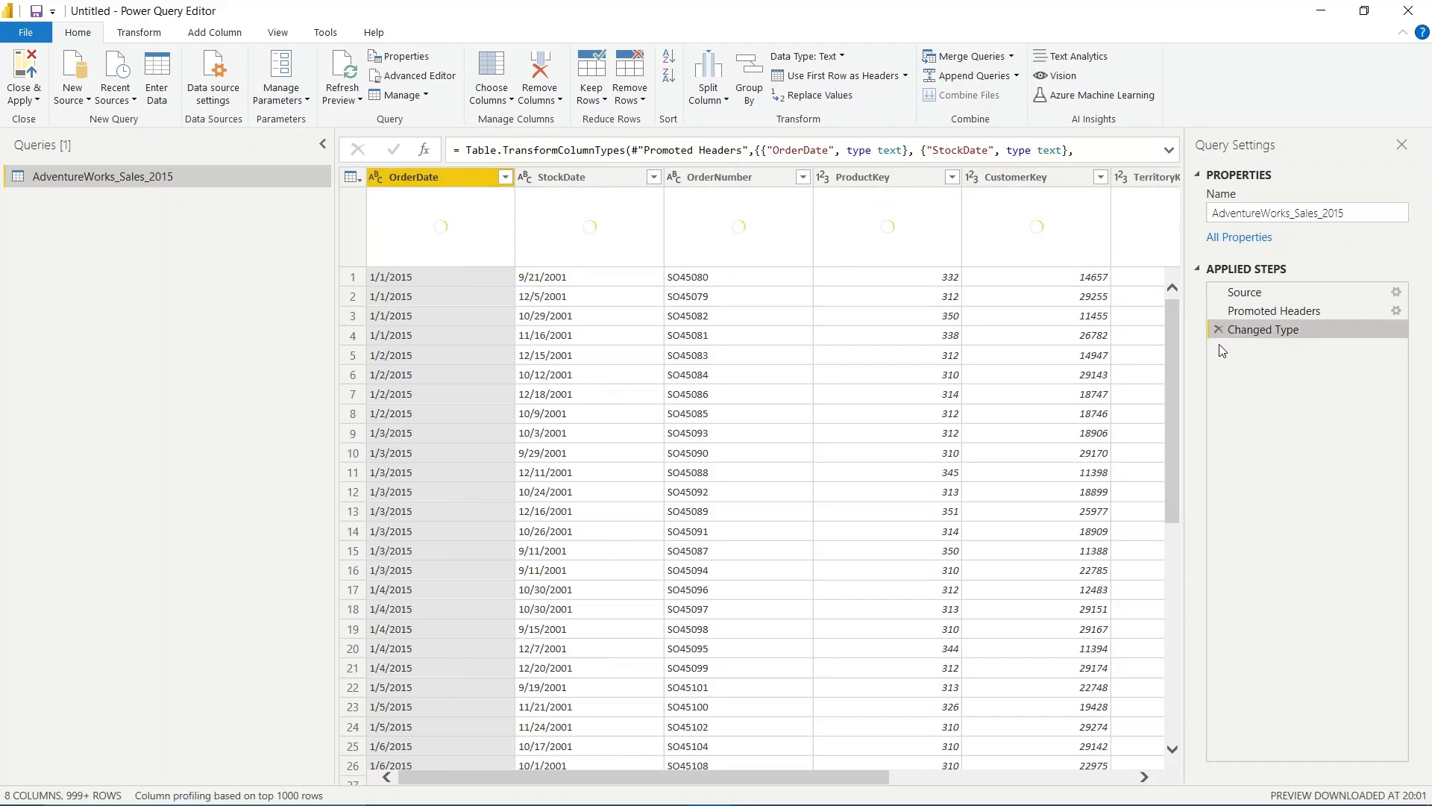
left_click(593, 179)
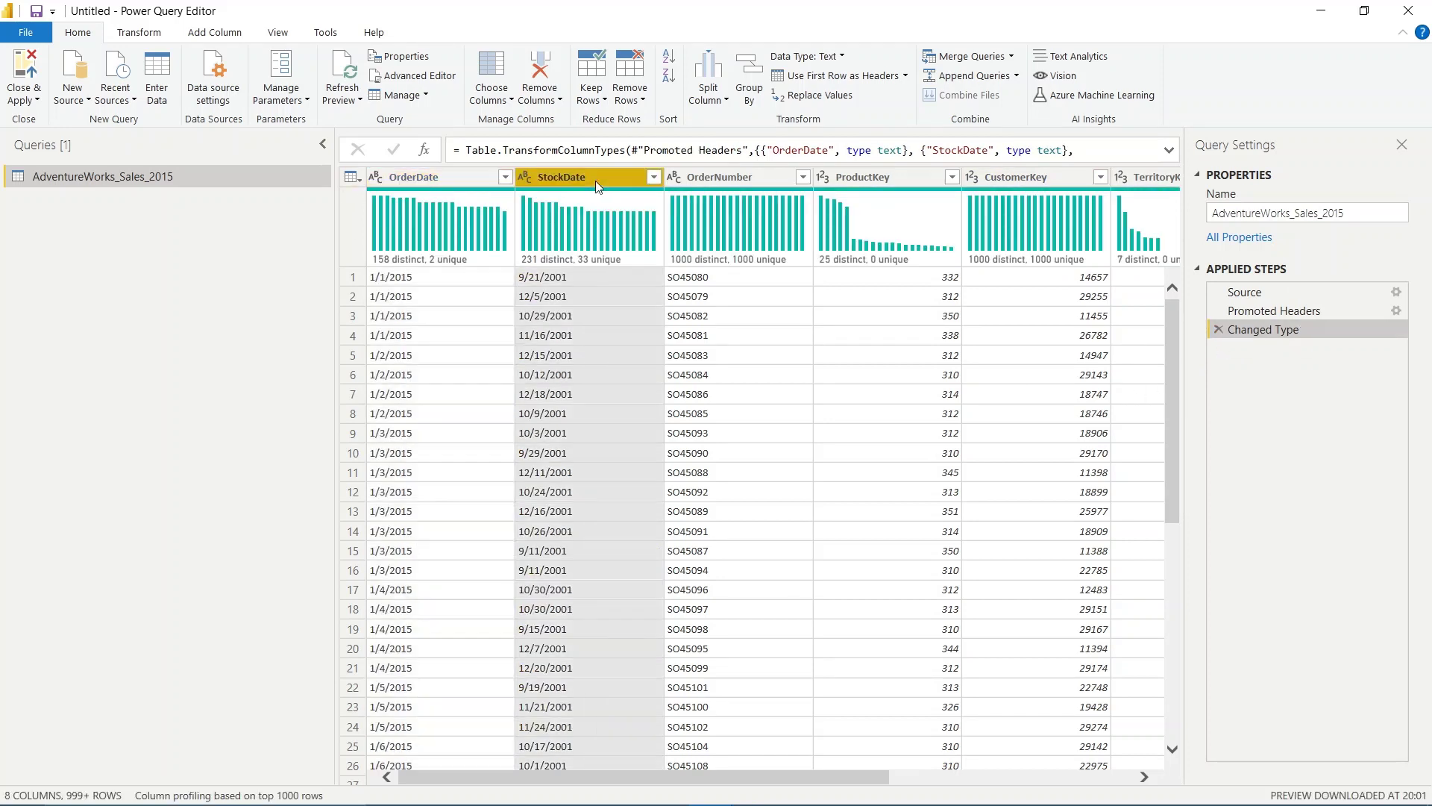
left_click(456, 177)
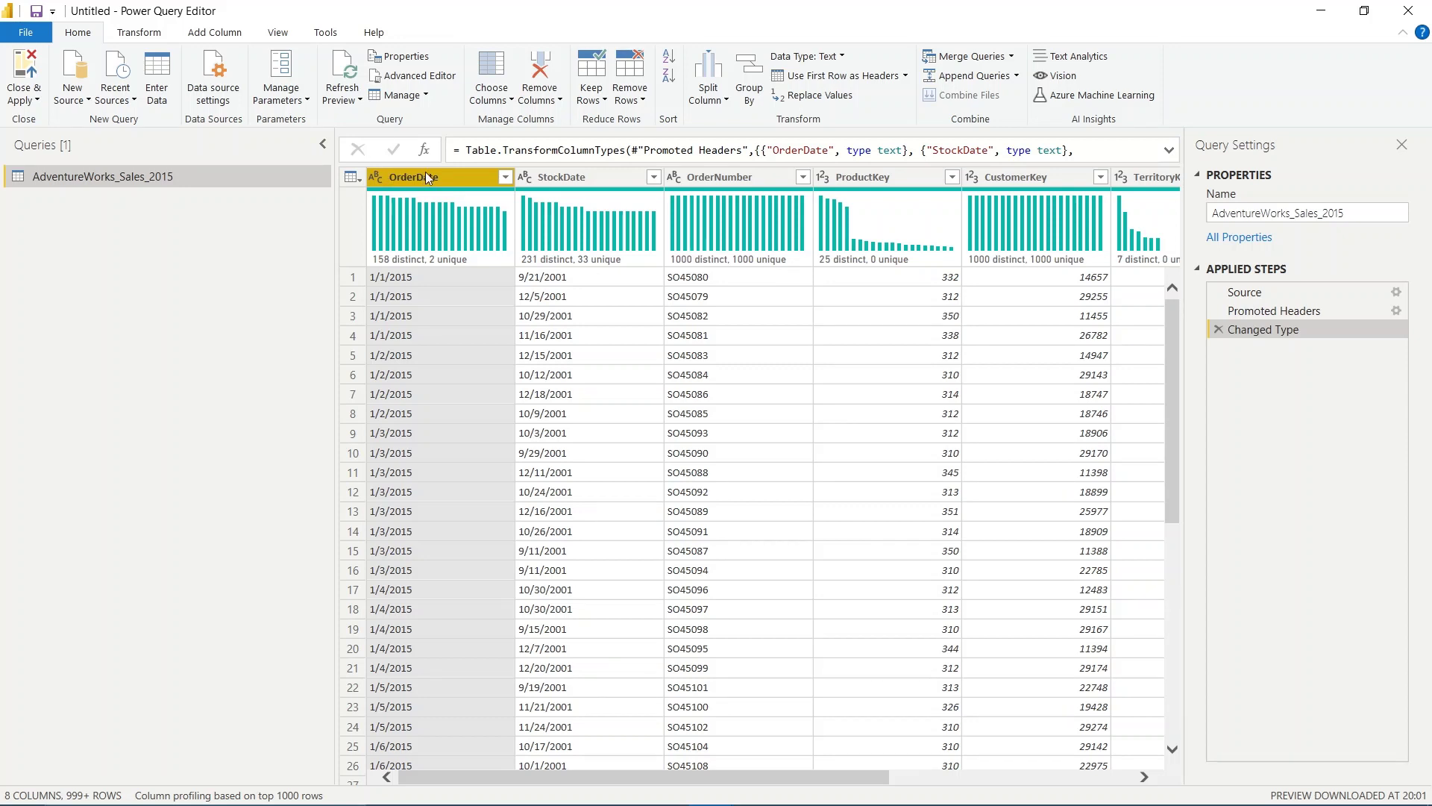
Examine the Extract and Format text options available for transforming the OrderDate column in place.
left_click(139, 34)
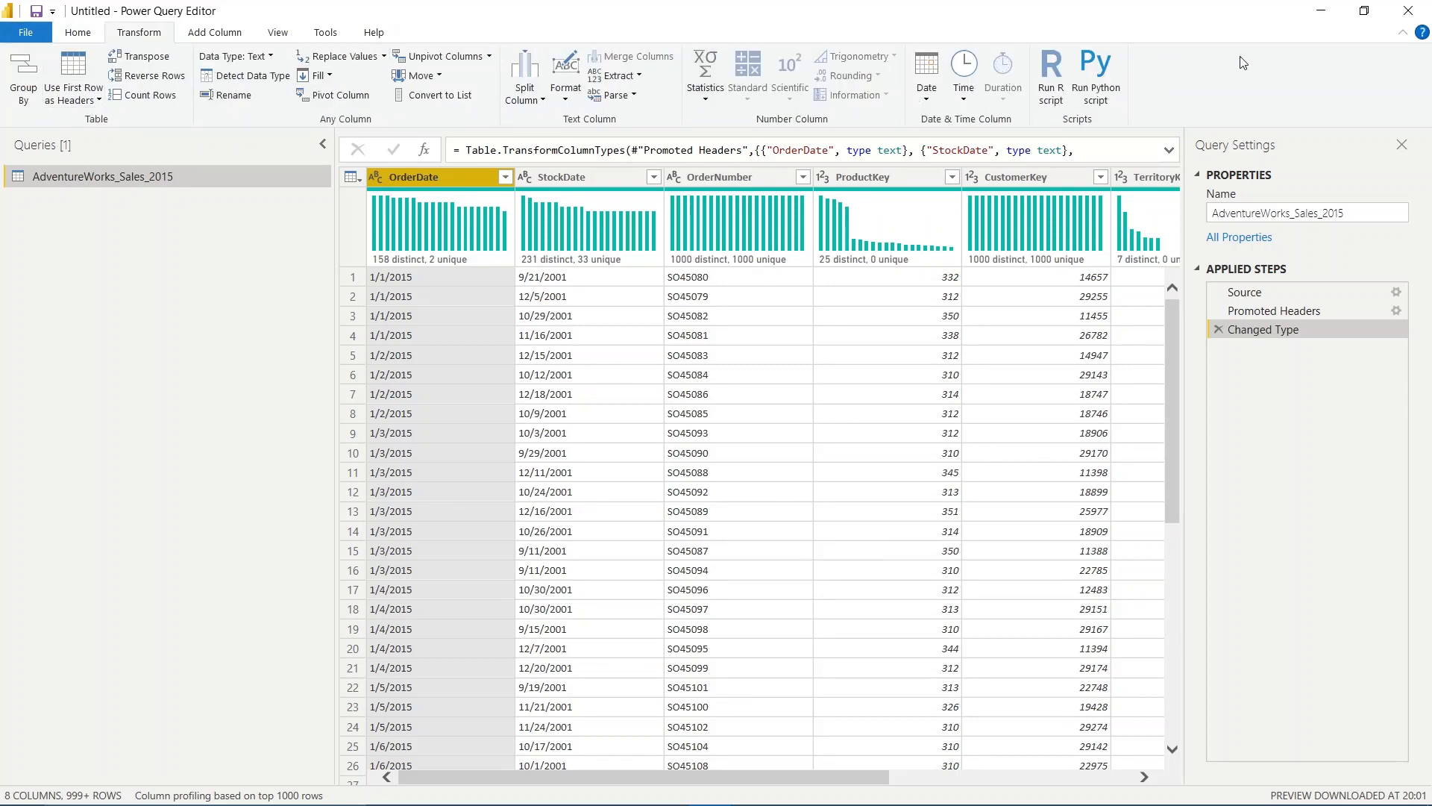
left_click(640, 78)
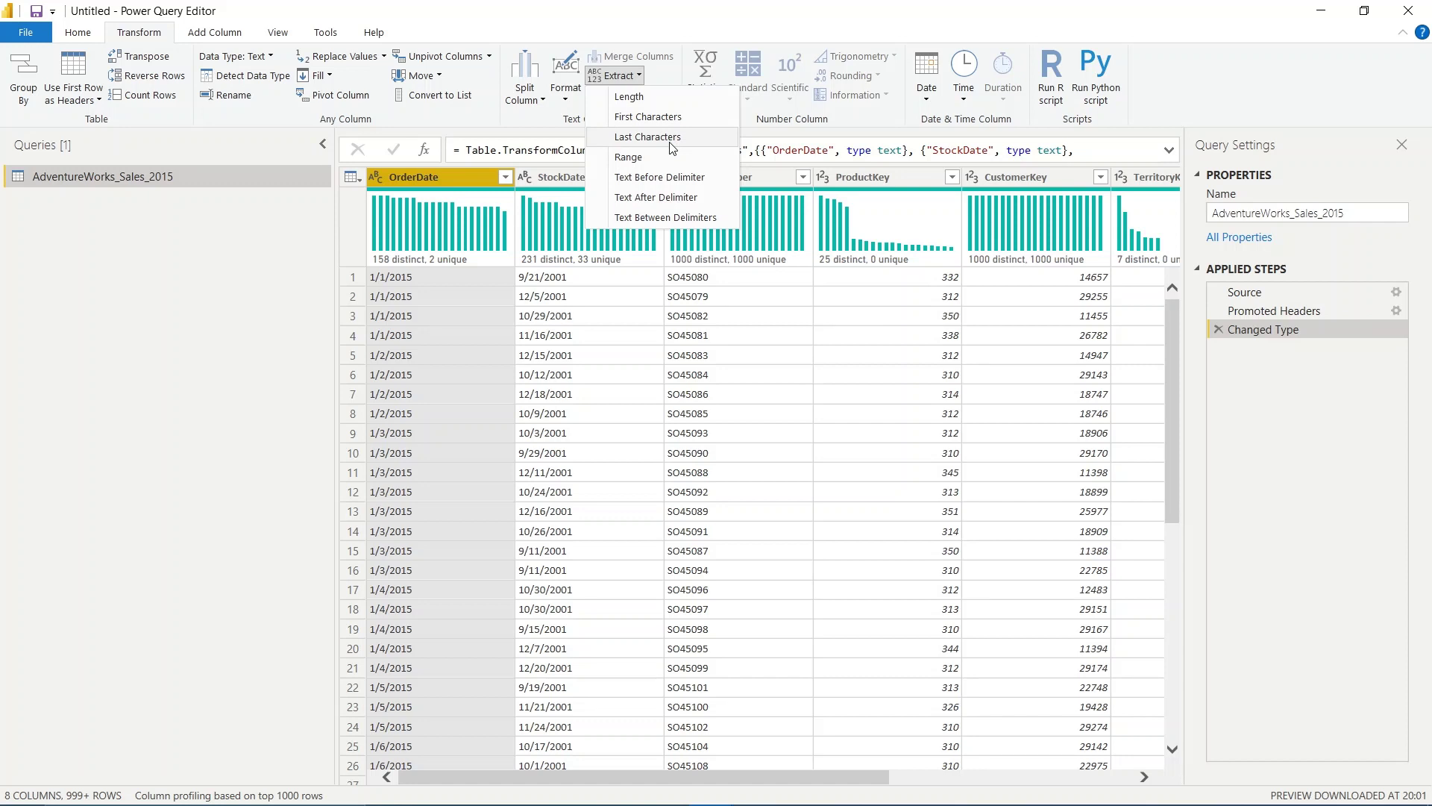
left_click(546, 125)
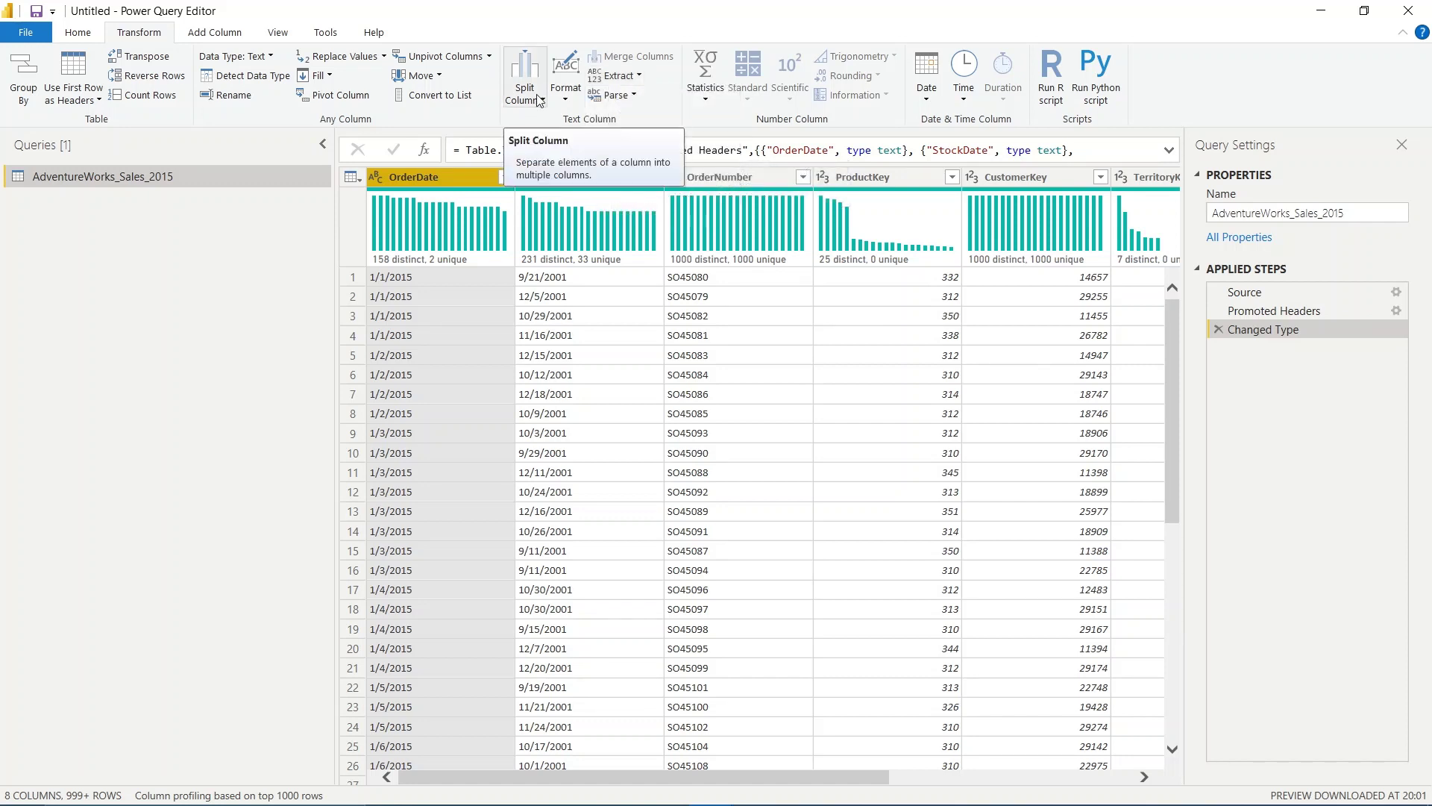
left_click(573, 100)
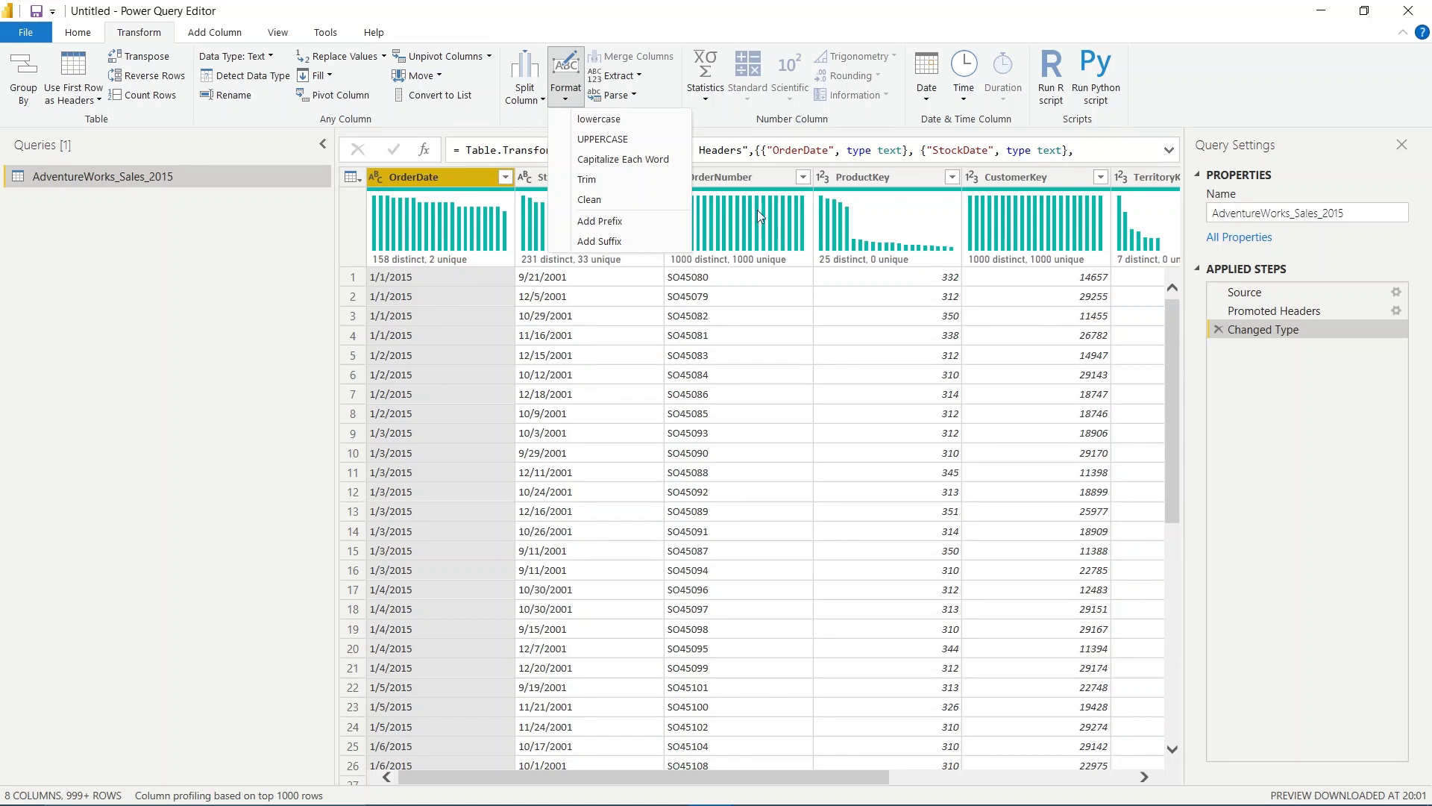
left_click(758, 185)
left_click(566, 74)
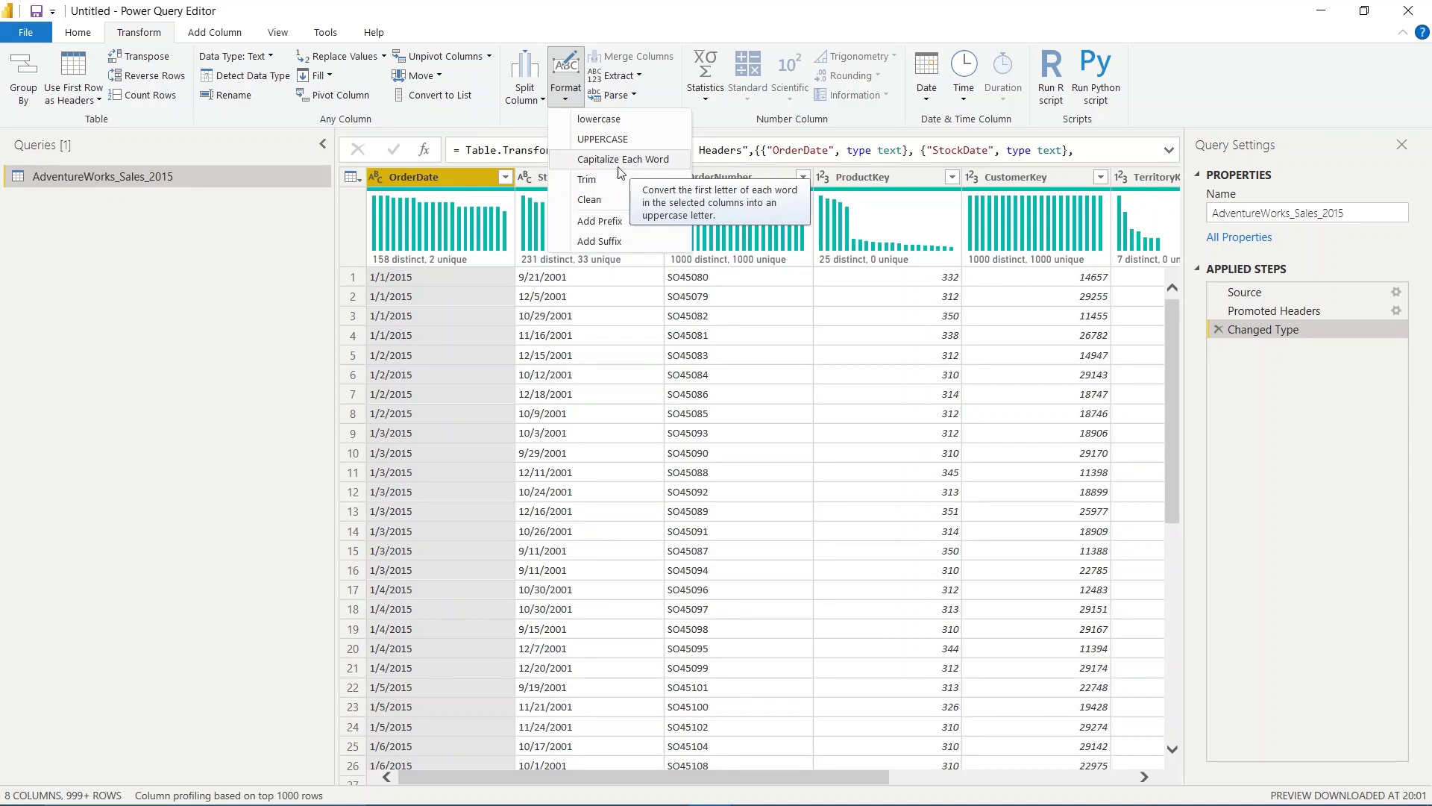
left_click(204, 294)
Compare the Extract options for adding a new column with those for transforming the existing OrderDate column.
left_click(228, 38)
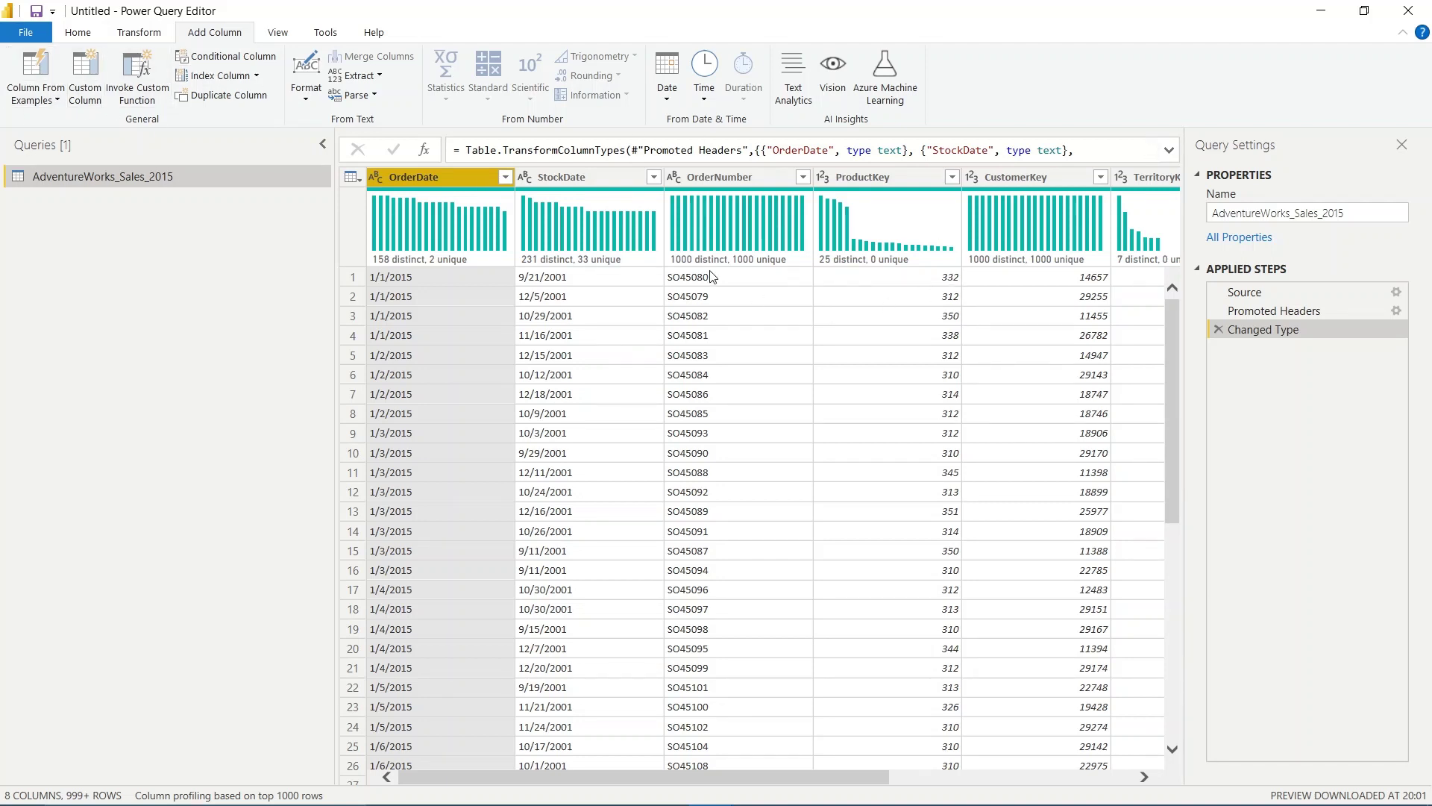
mouse_move(711, 228)
left_click(357, 77)
left_click(258, 293)
left_click(139, 32)
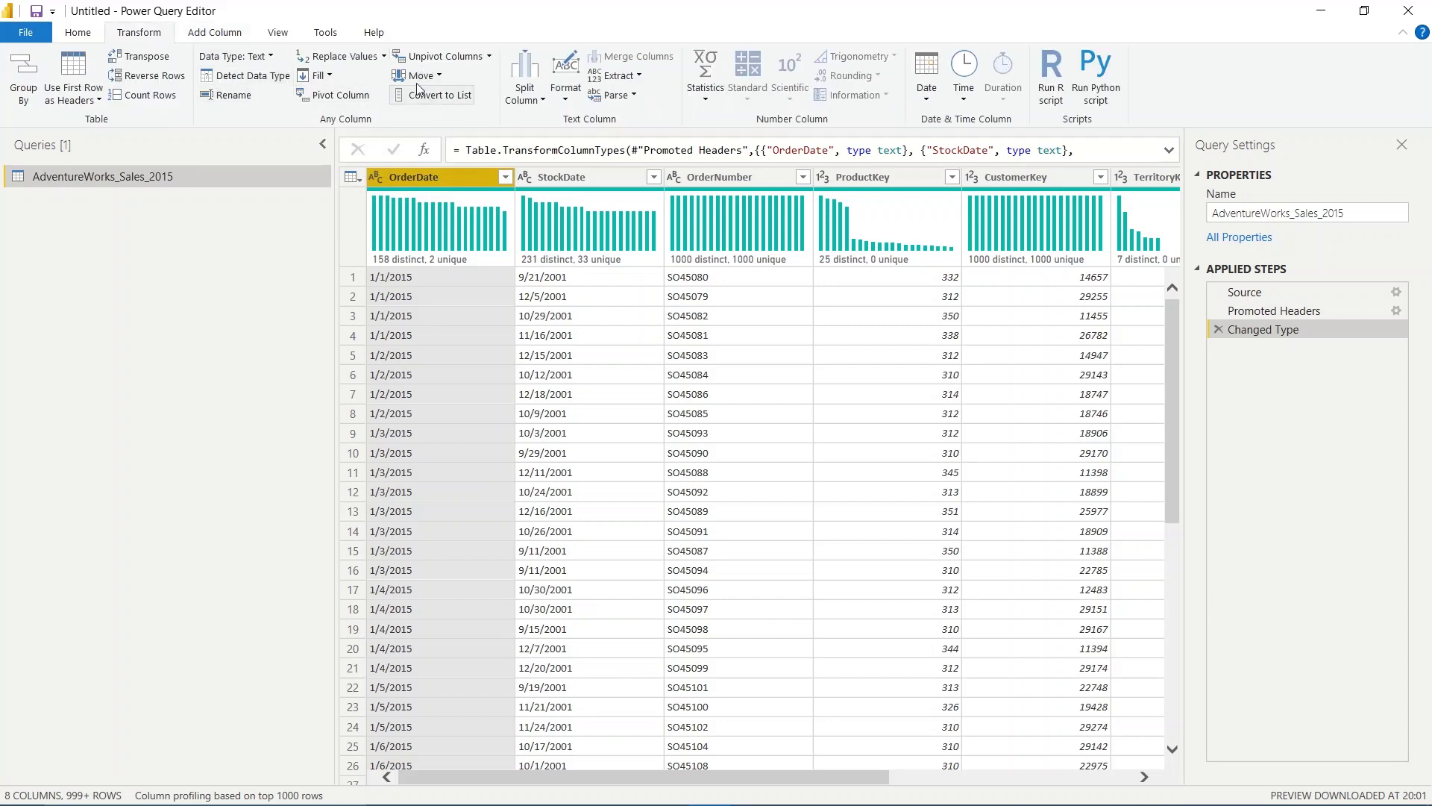
left_click(616, 75)
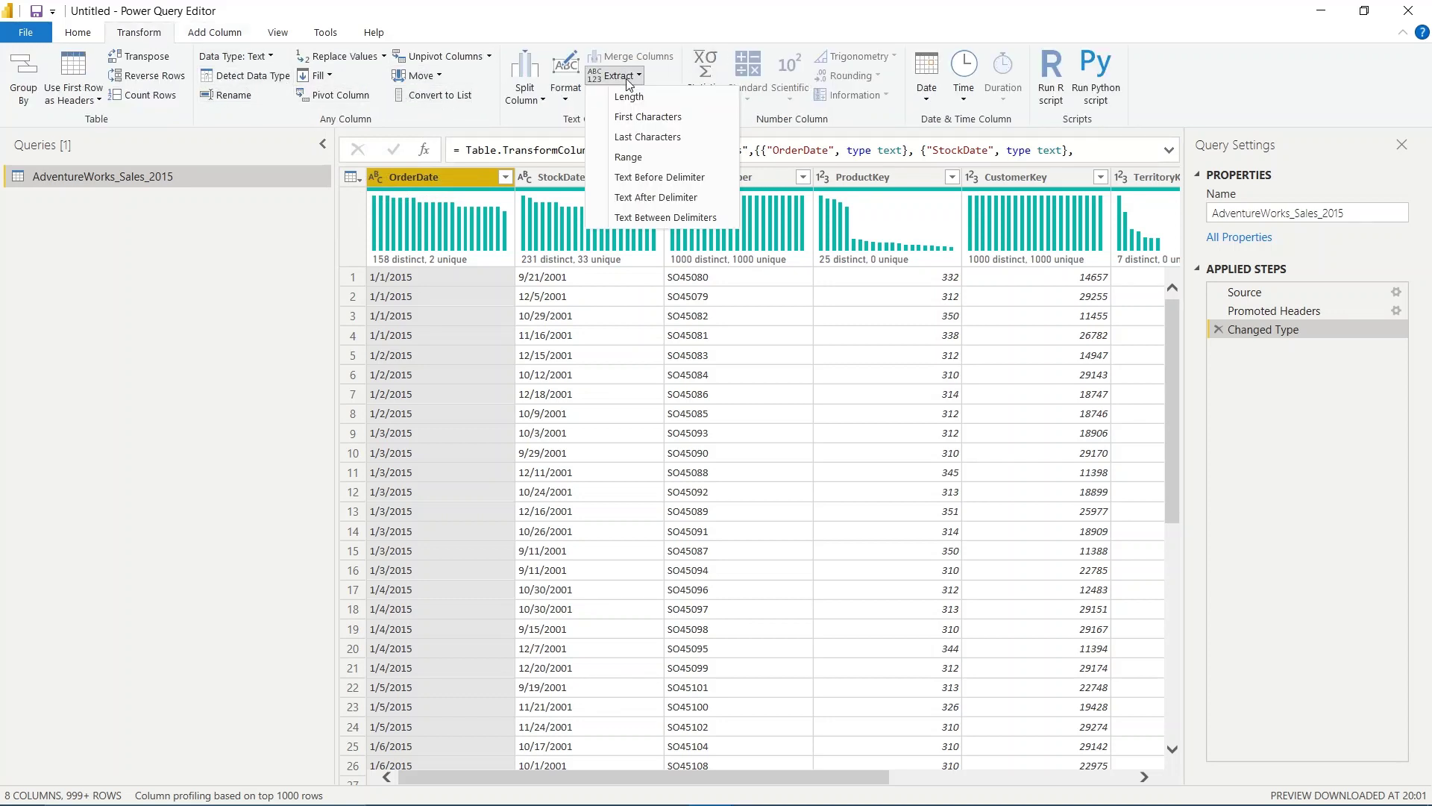
left_click(135, 288)
left_click(233, 32)
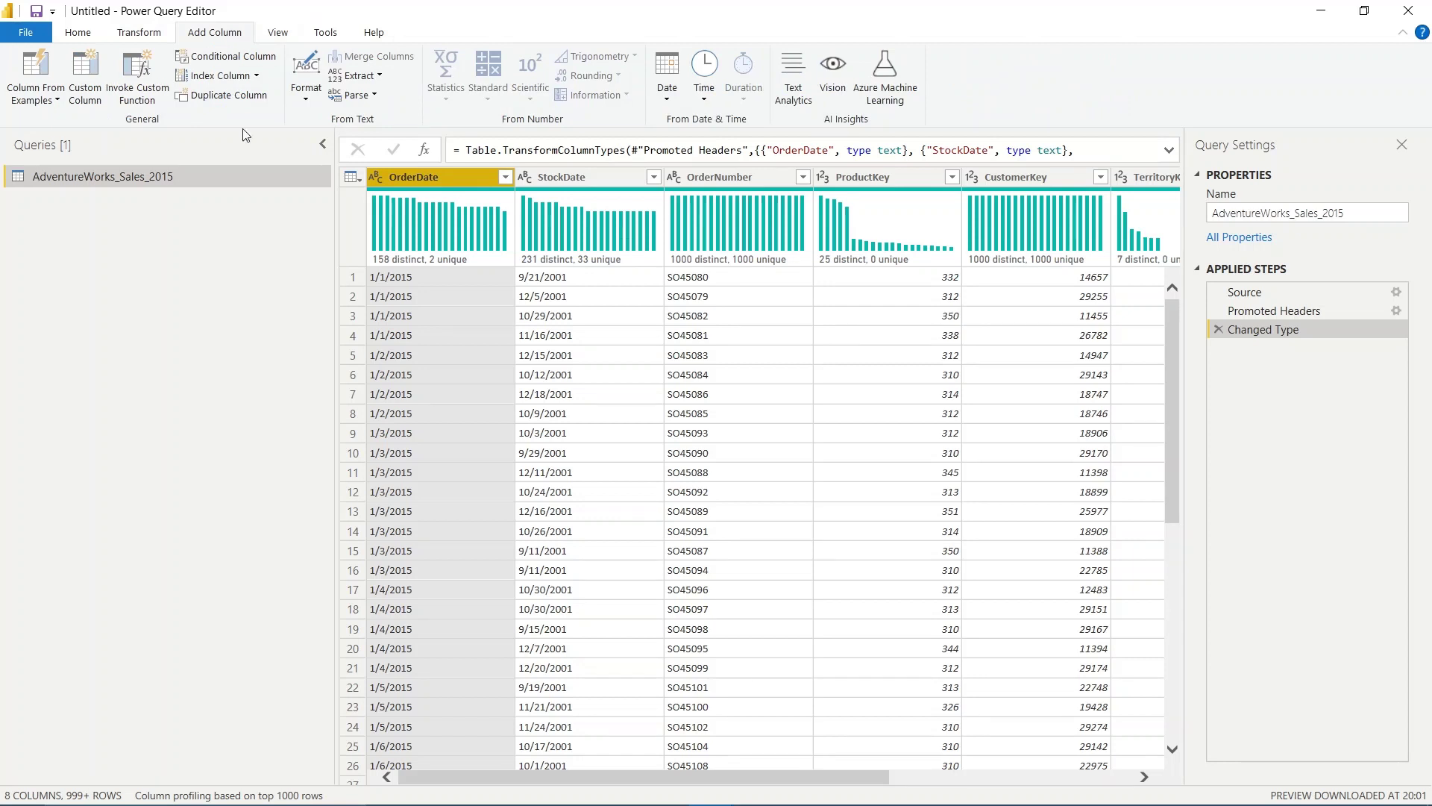
left_click(358, 75)
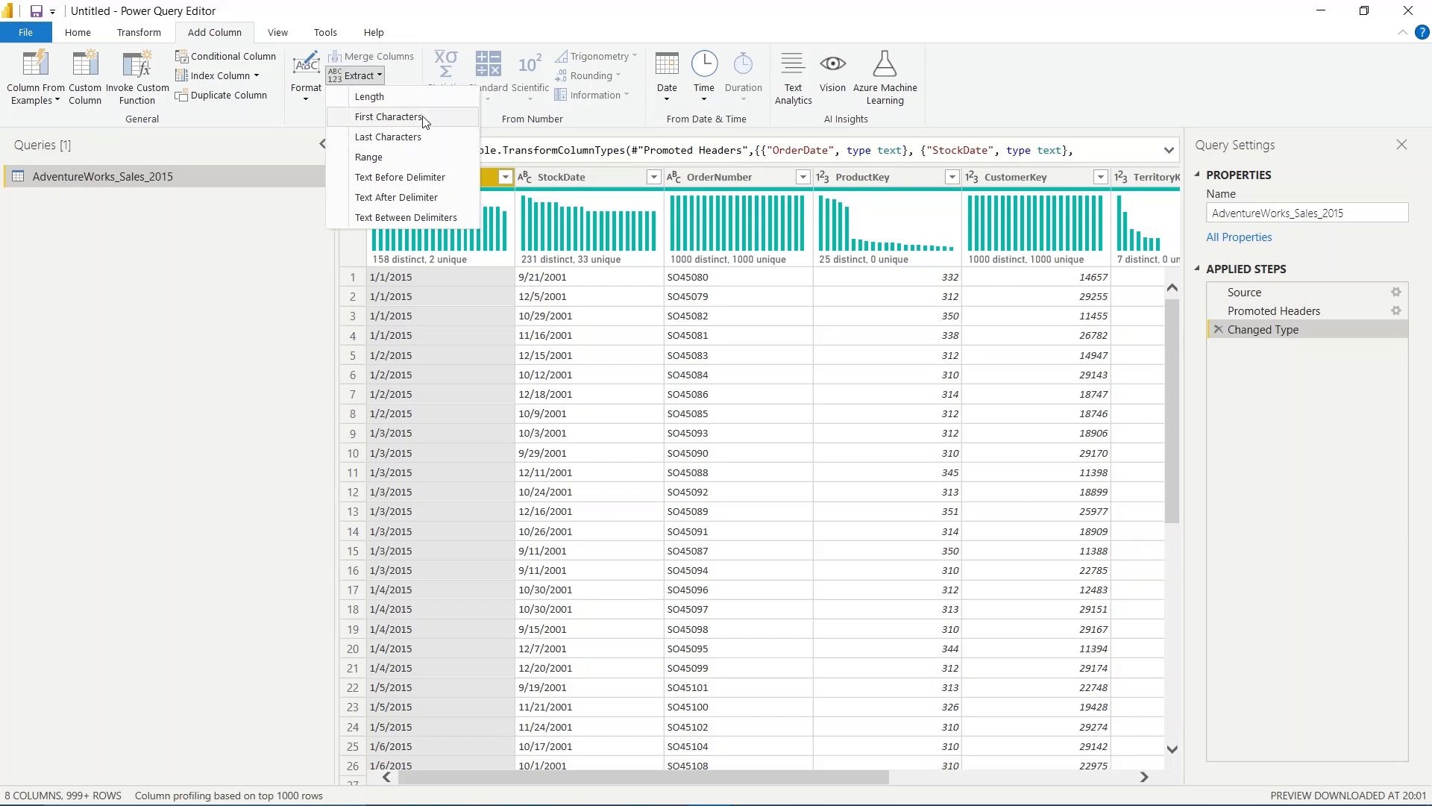
left_click(142, 32)
left_click(618, 75)
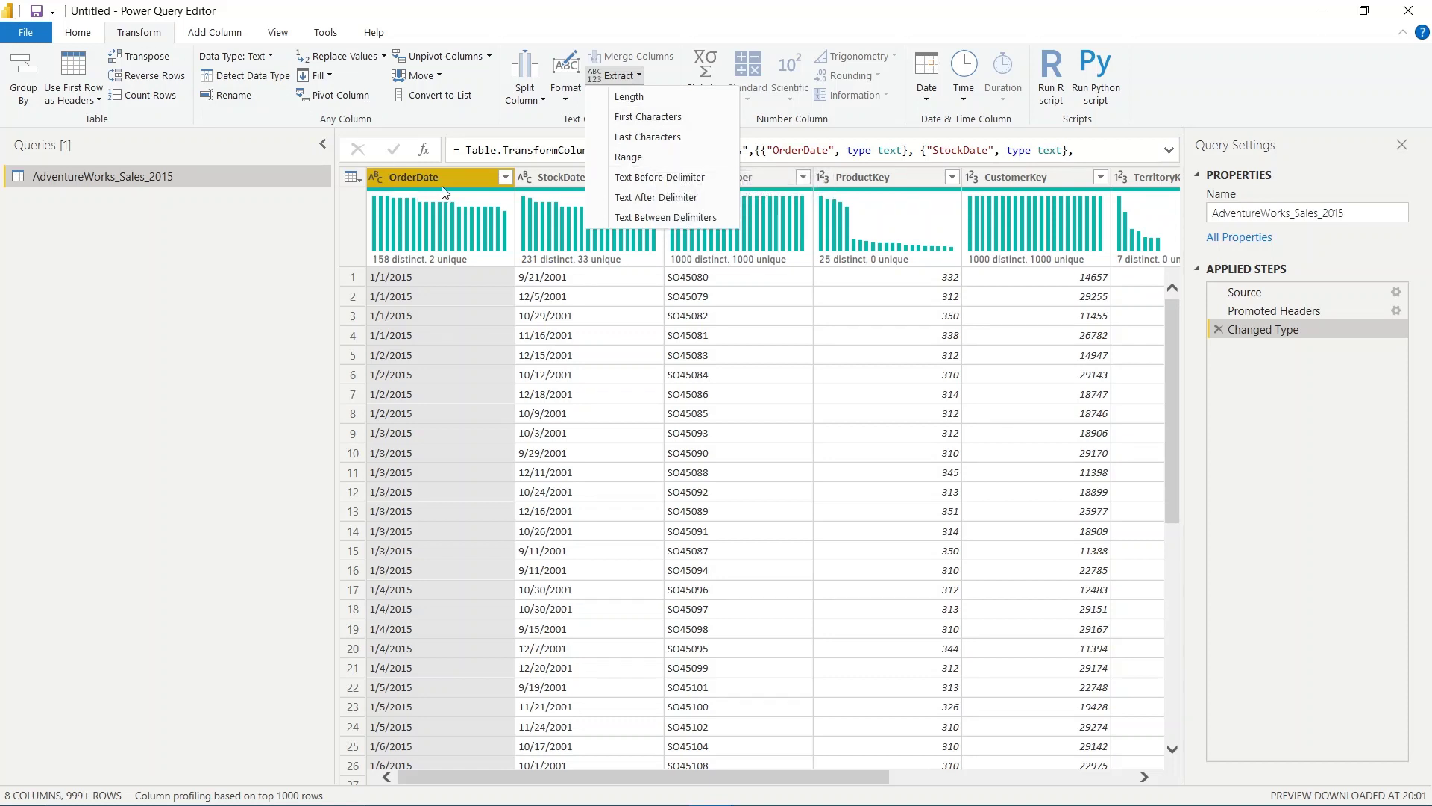
left_click(358, 215)
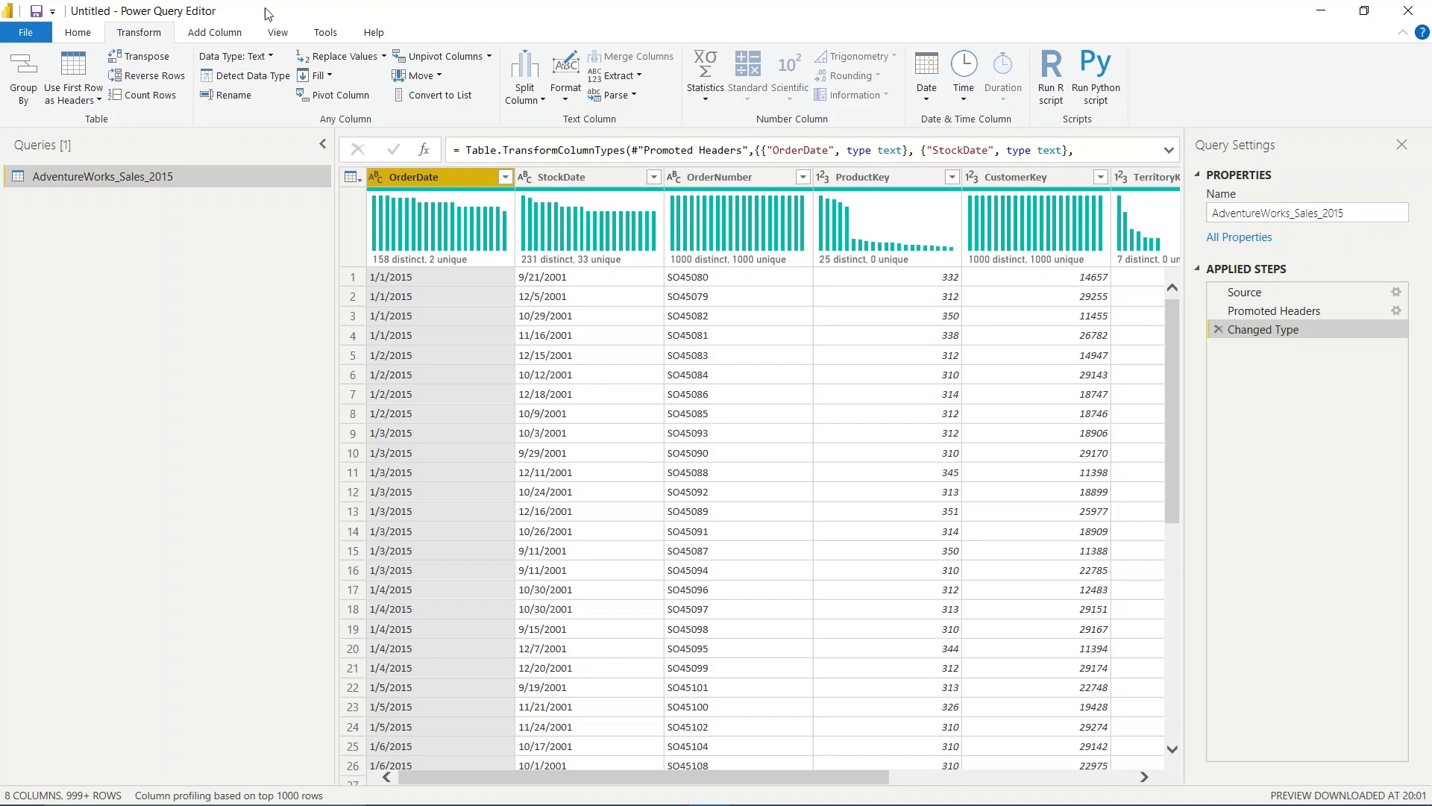
Try reducing the OrderDate column in place to its last 4 characters, and remove that extraction step.
left_click(619, 76)
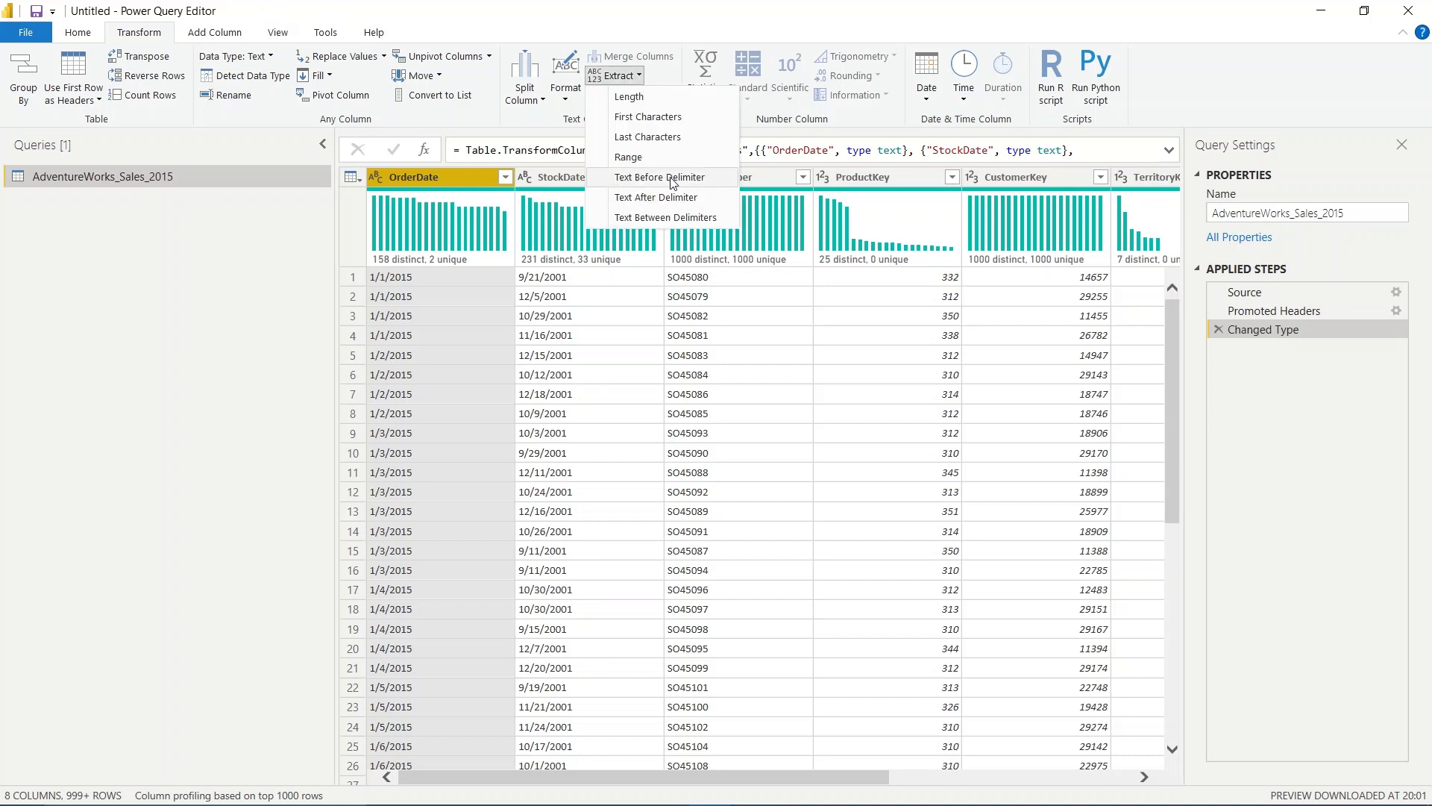
left_click(667, 141)
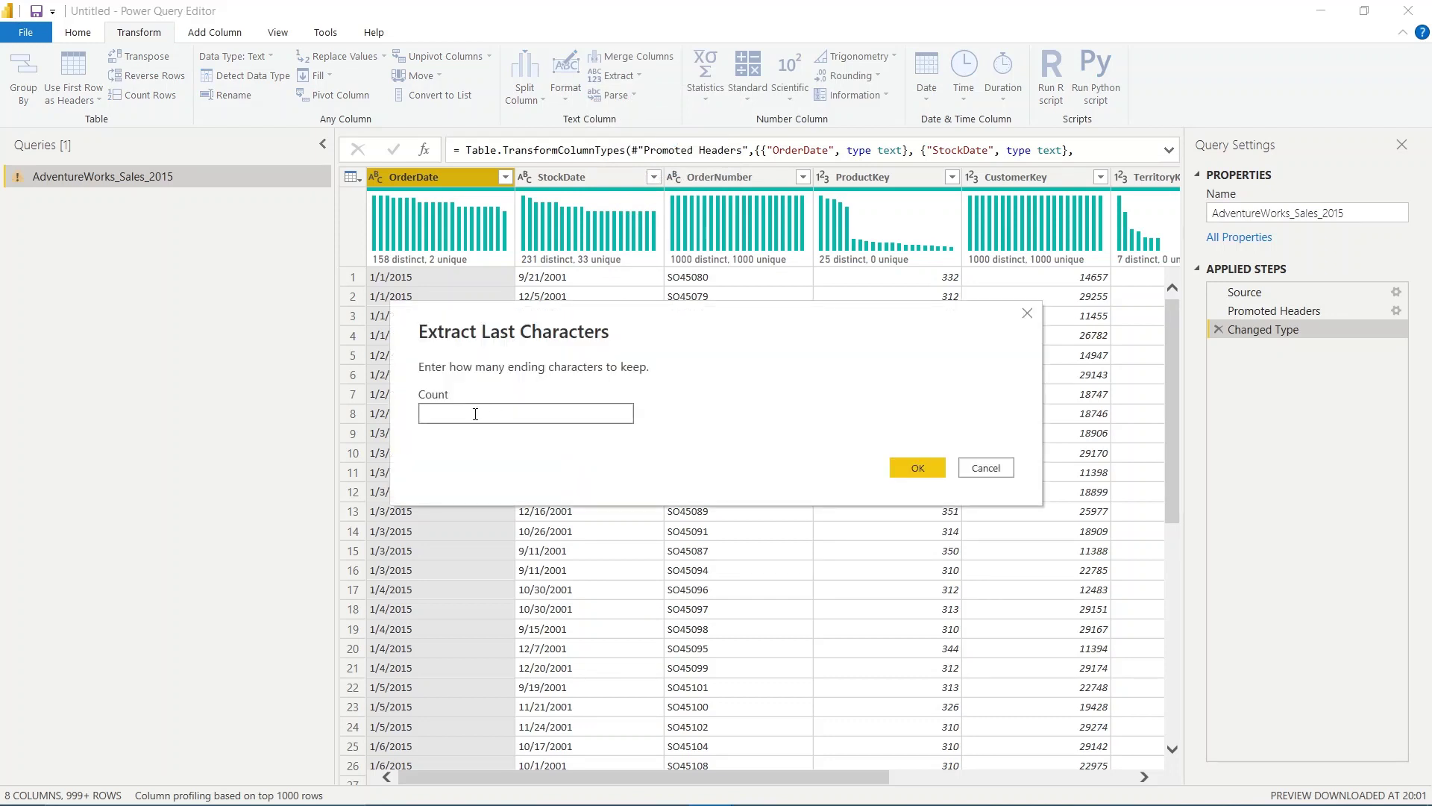
type("4")
left_click(918, 467)
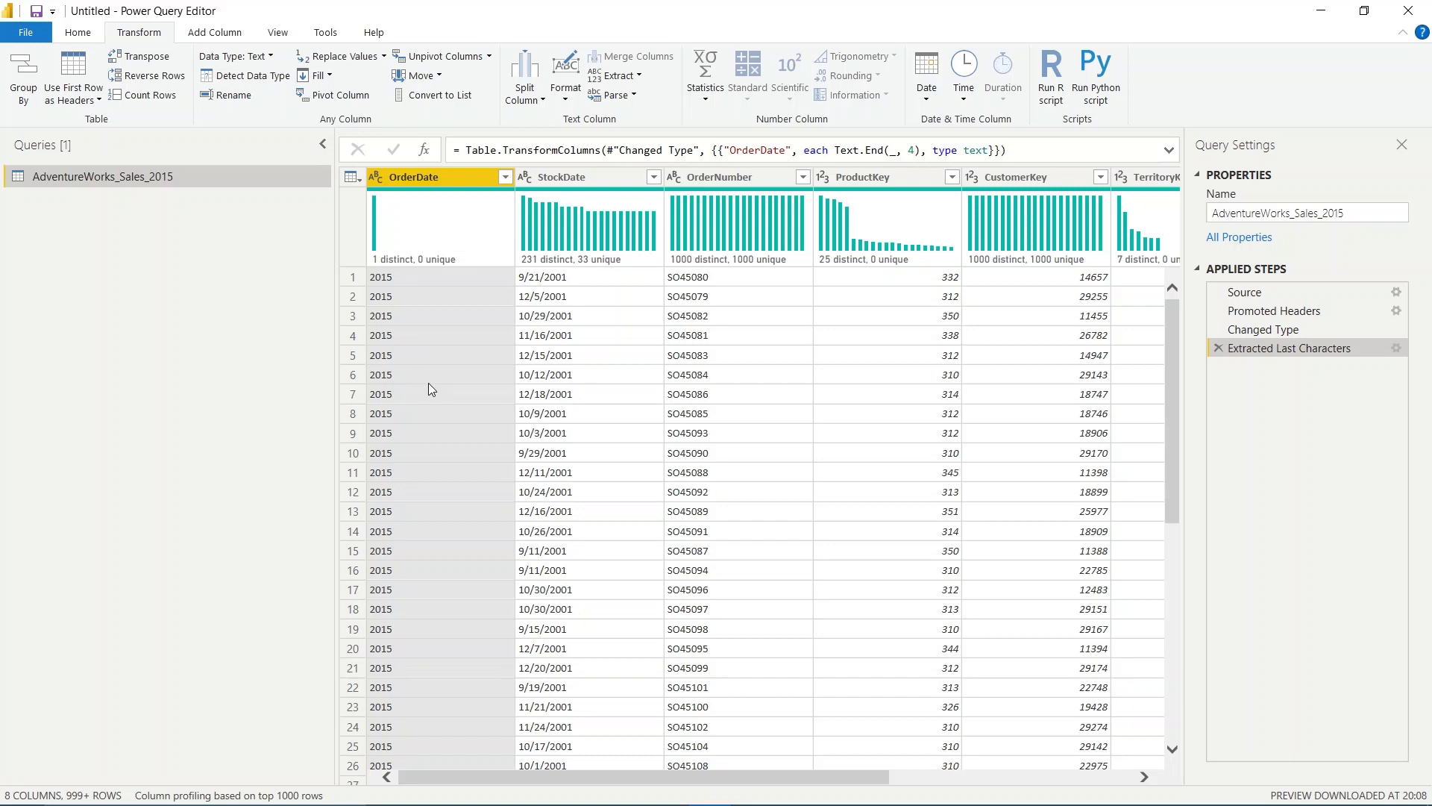
left_click(1218, 348)
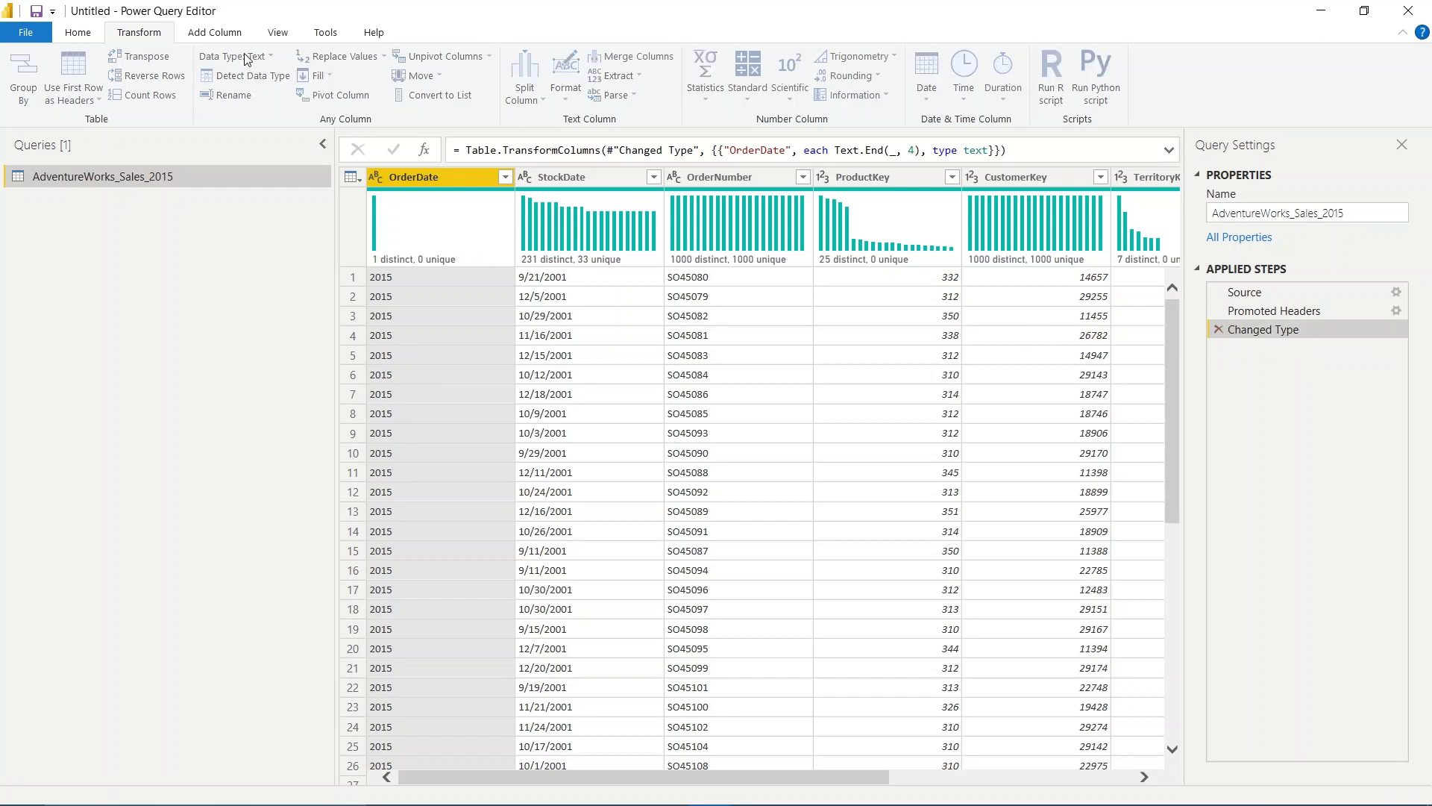
Add a new column holding the last 4 characters of OrderDate and automatically detect its data type.
left_click(215, 32)
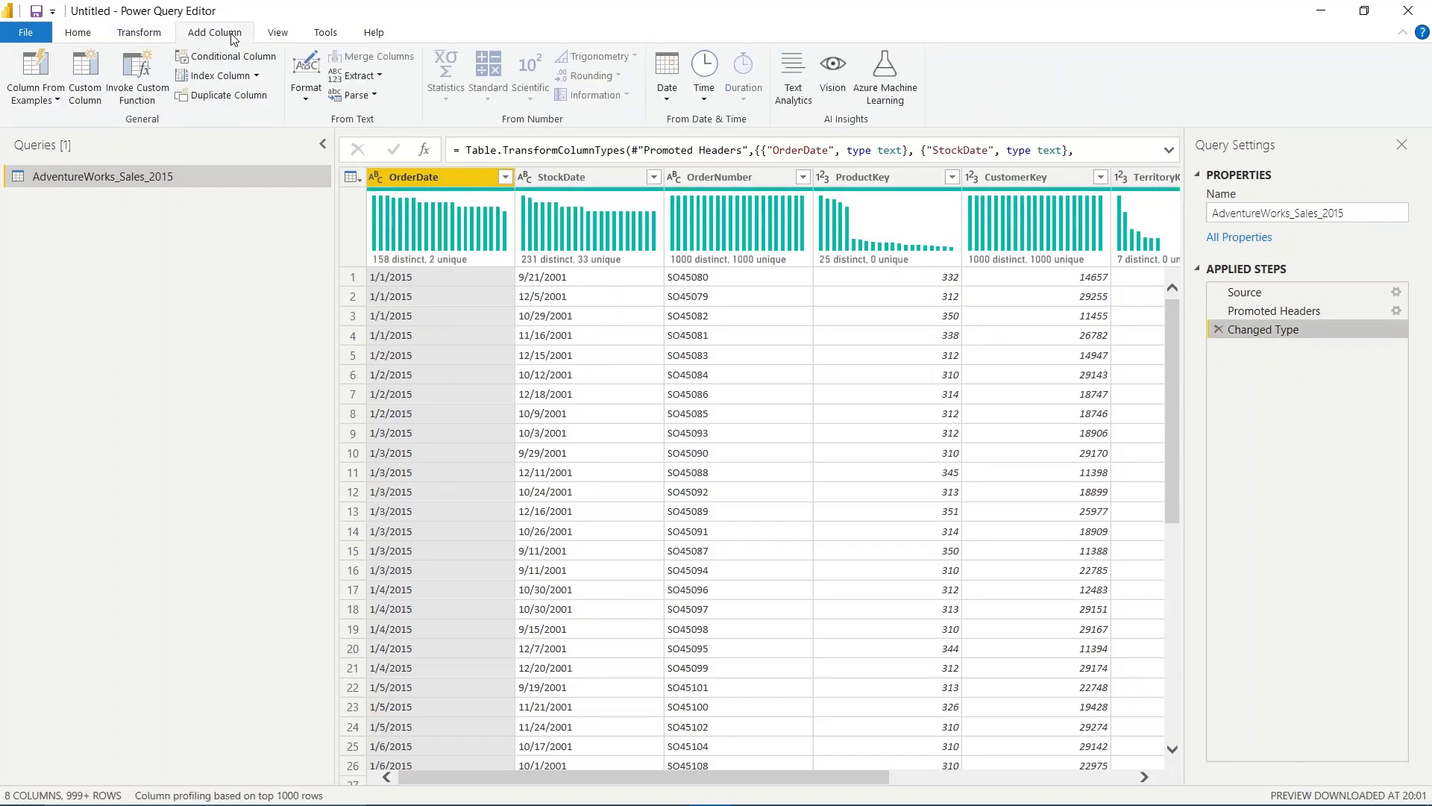
left_click(378, 77)
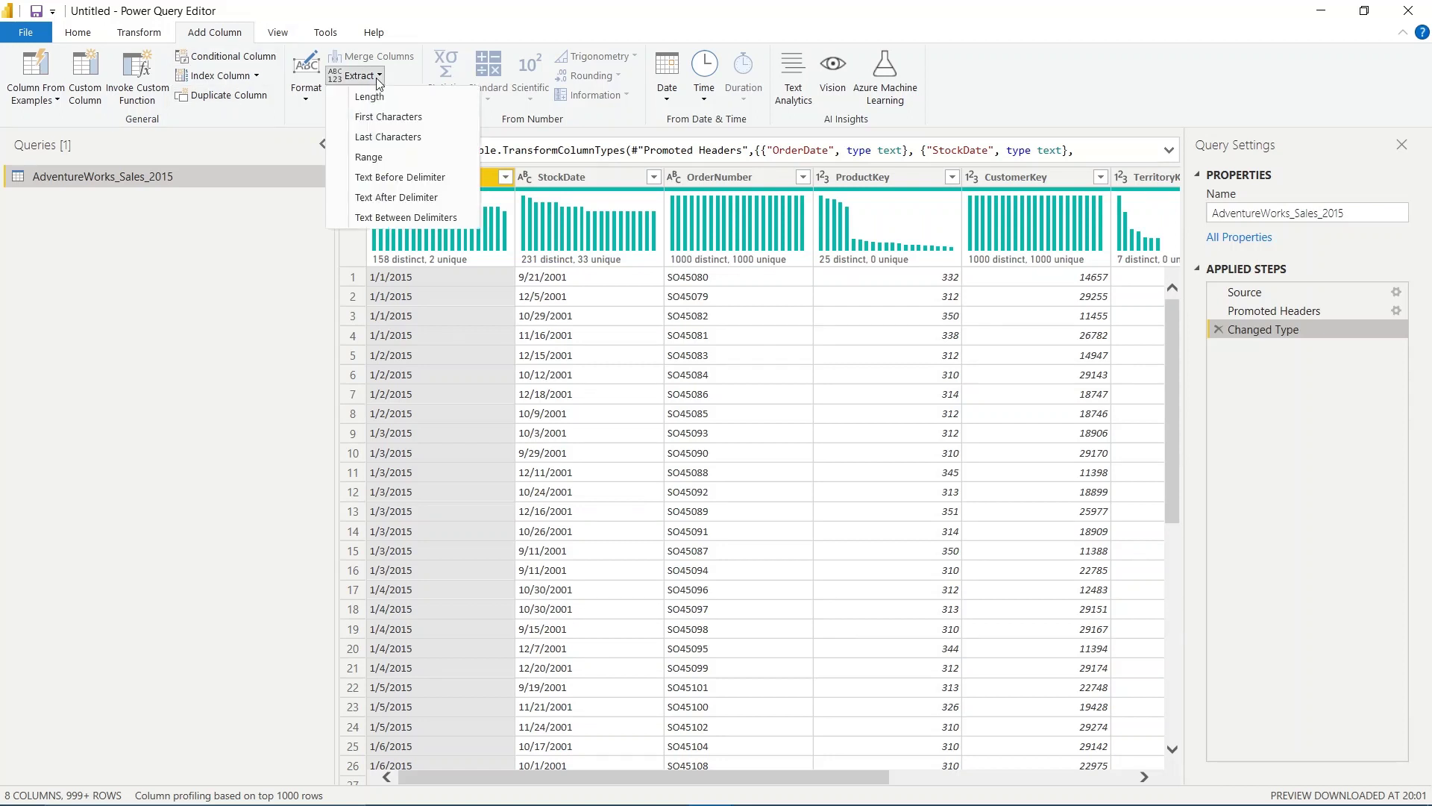
left_click(418, 137)
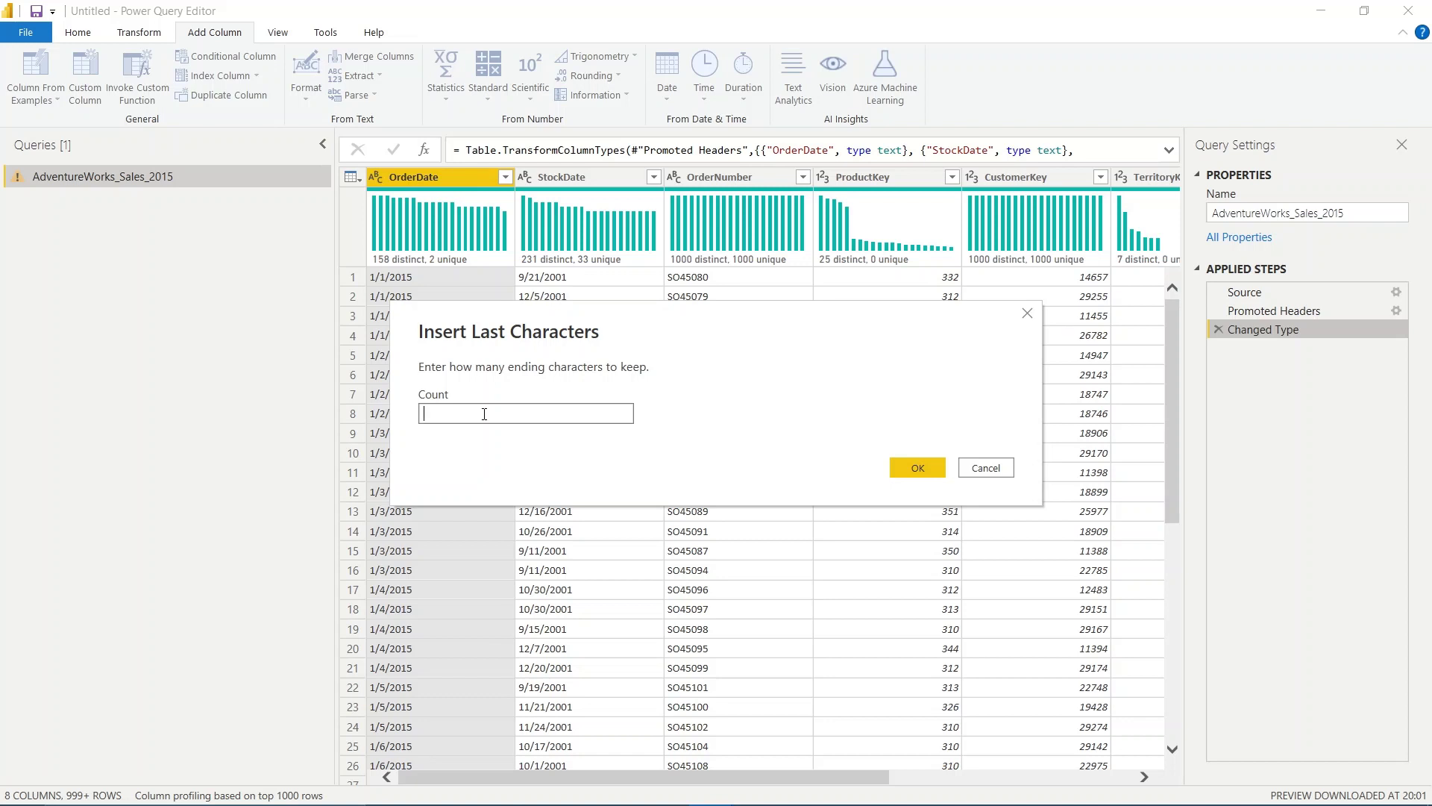
type("4")
left_click(918, 467)
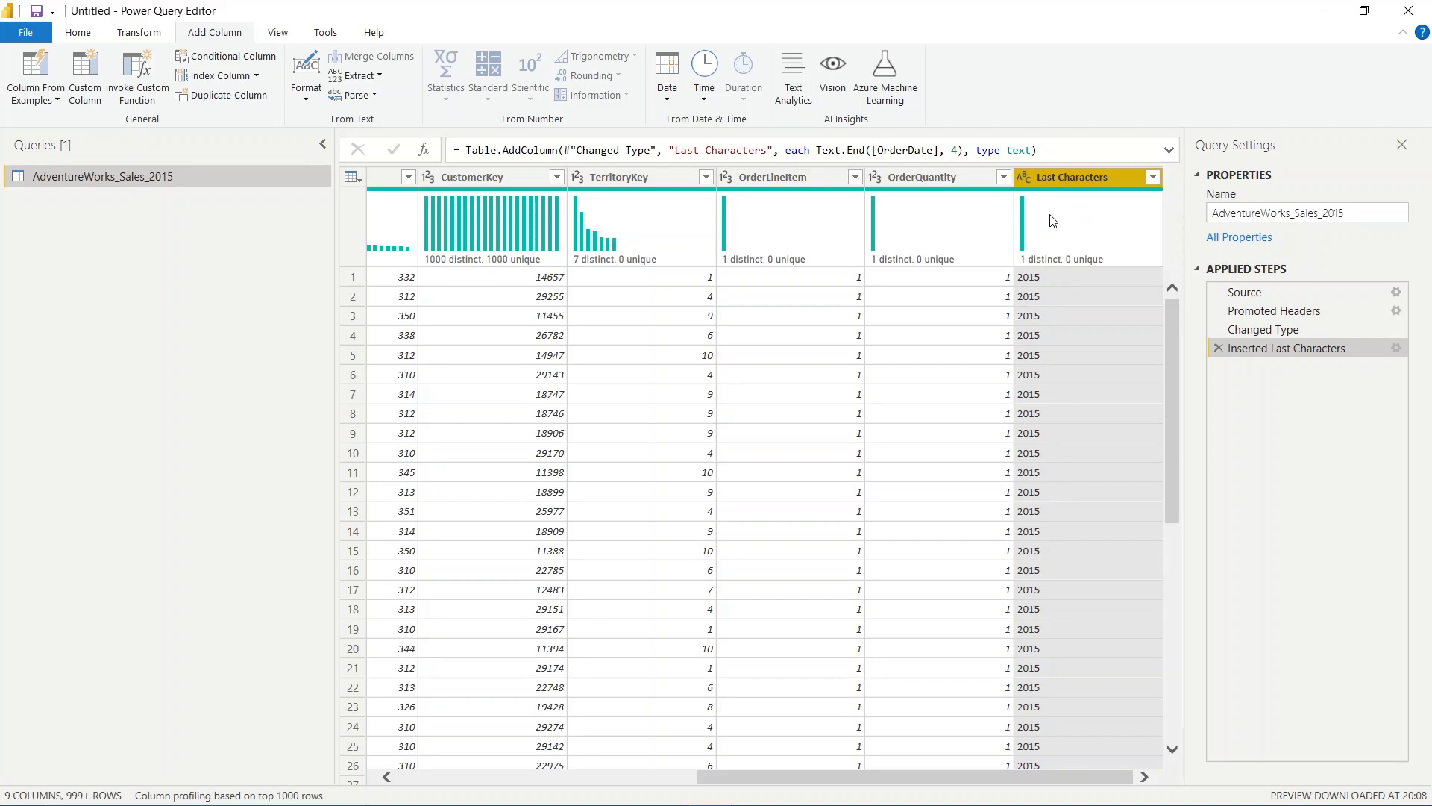
left_click(141, 34)
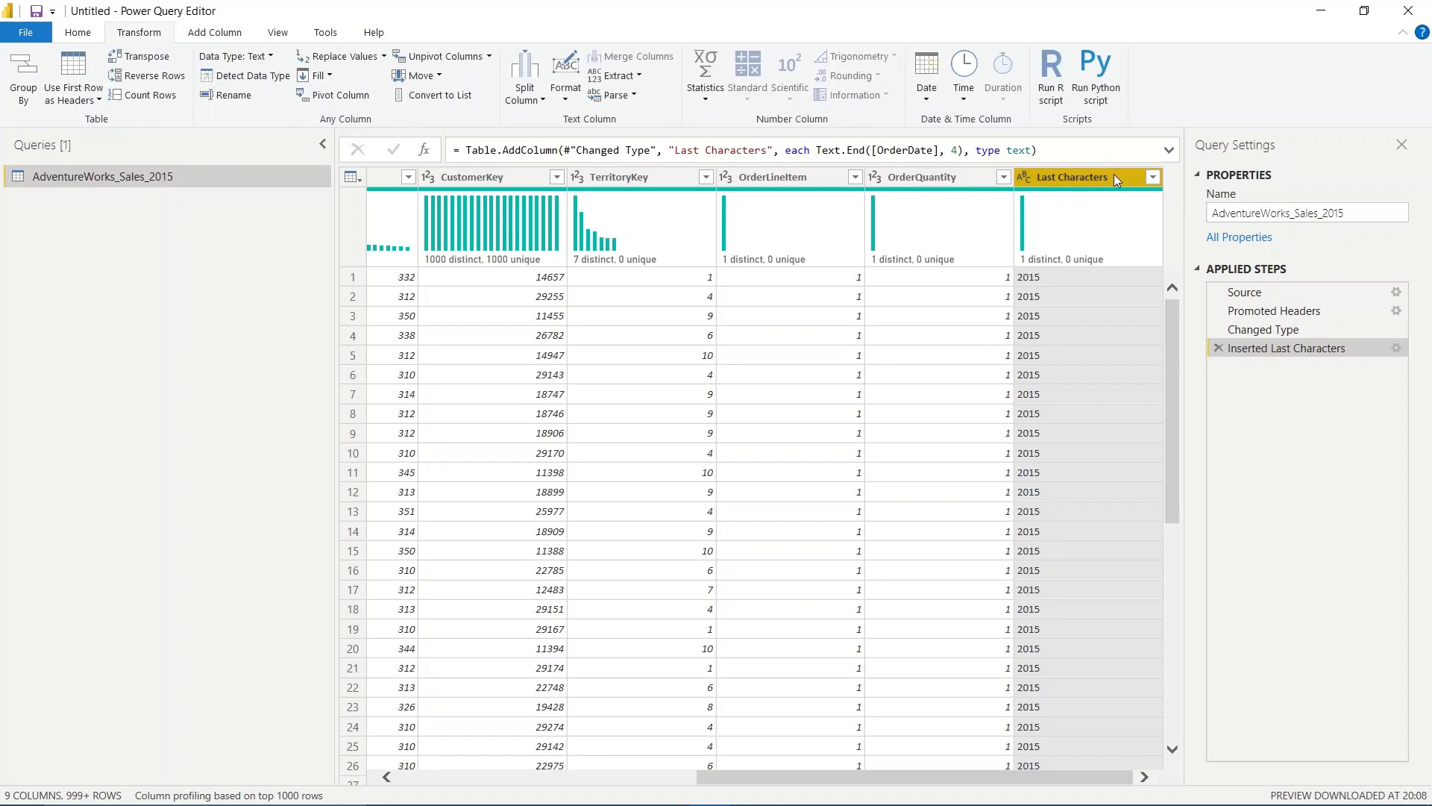
left_click(232, 83)
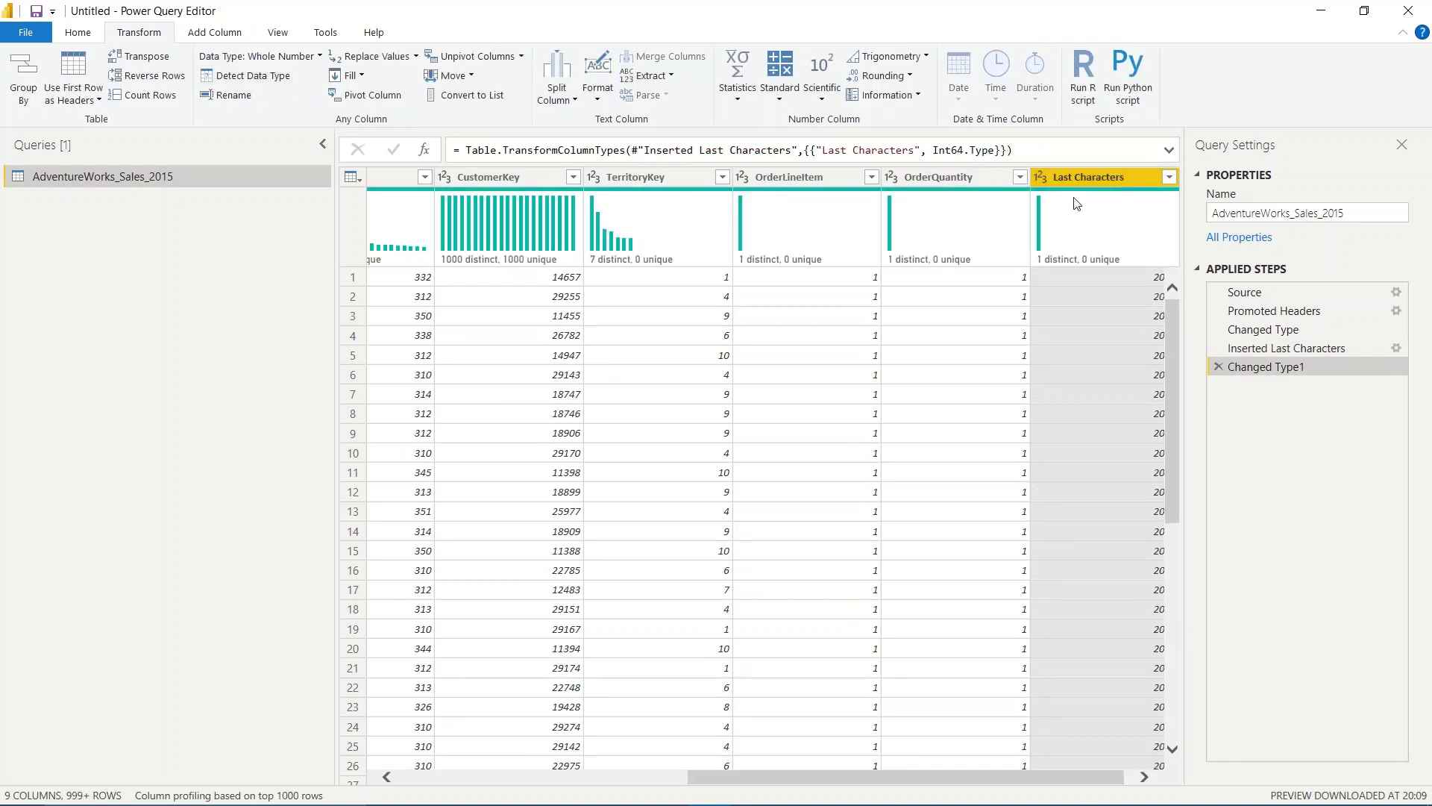